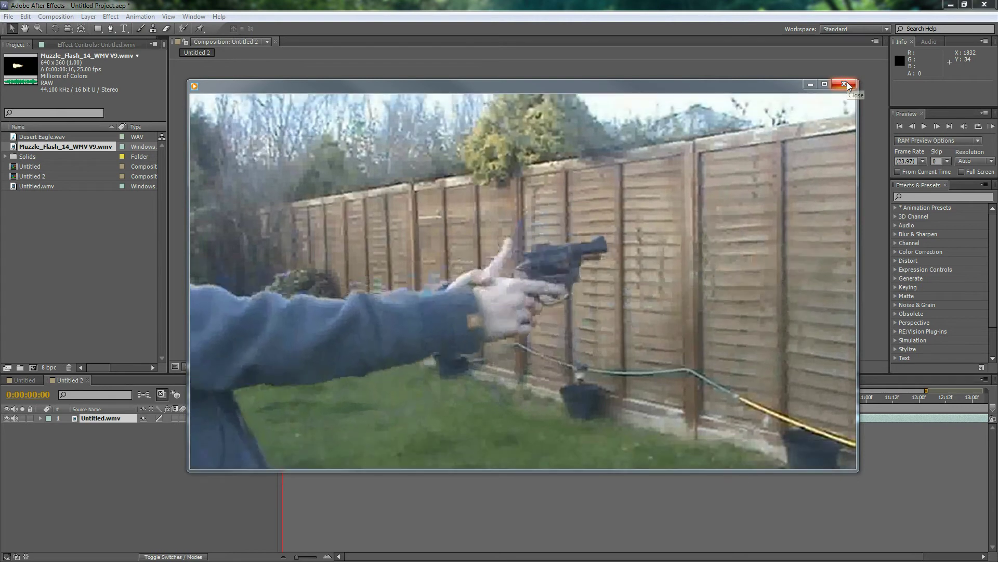
Close the video preview and rename the Untitled.wmv layer in the timeline to Footage
left_click(847, 83)
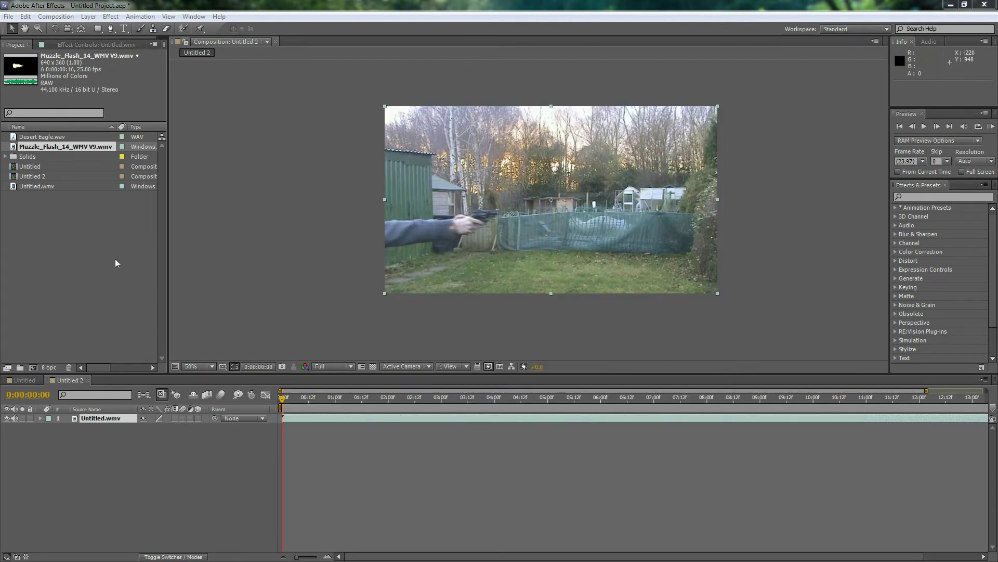
left_click(130, 262)
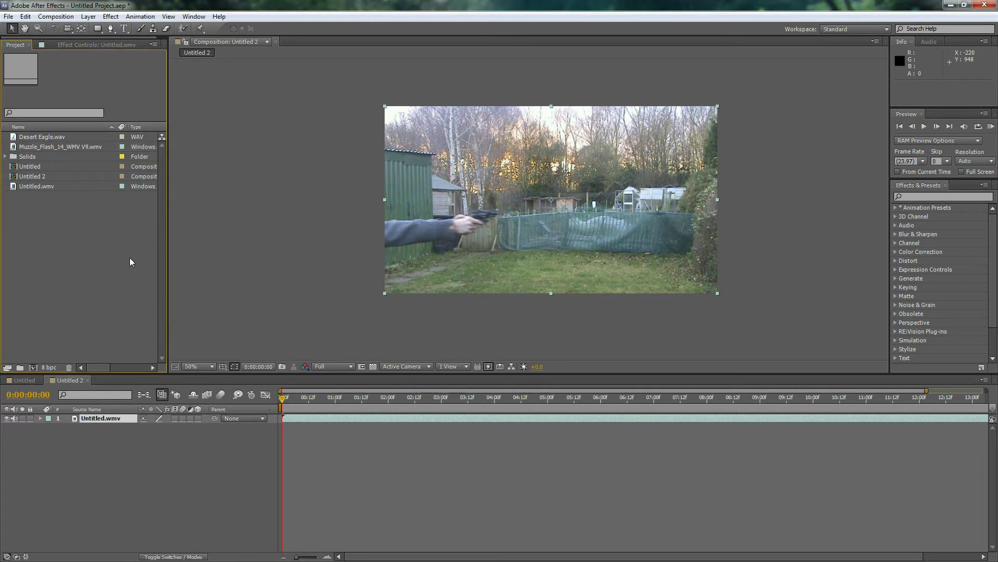
left_click(102, 420)
key("Return")
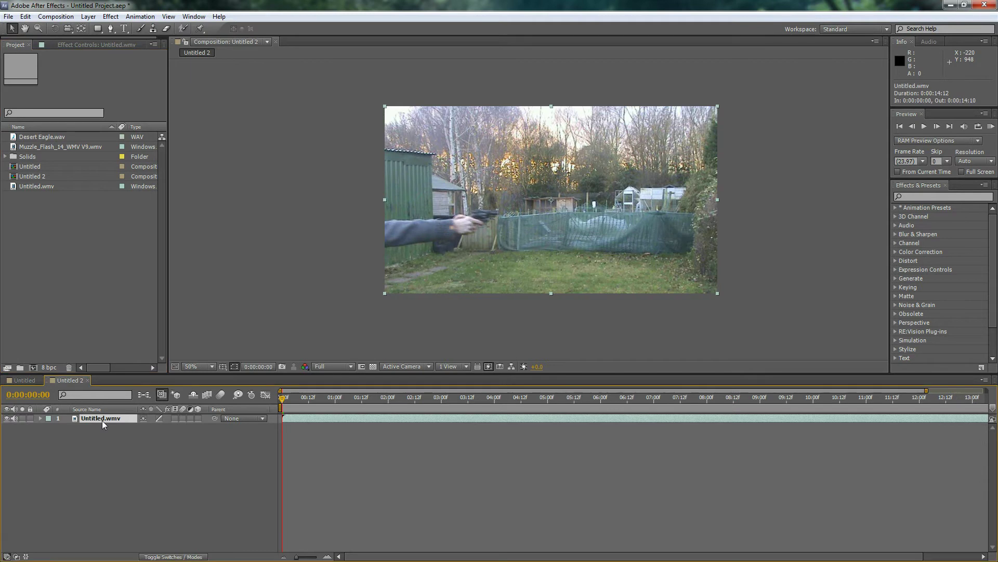
type("Footage")
left_click(107, 449)
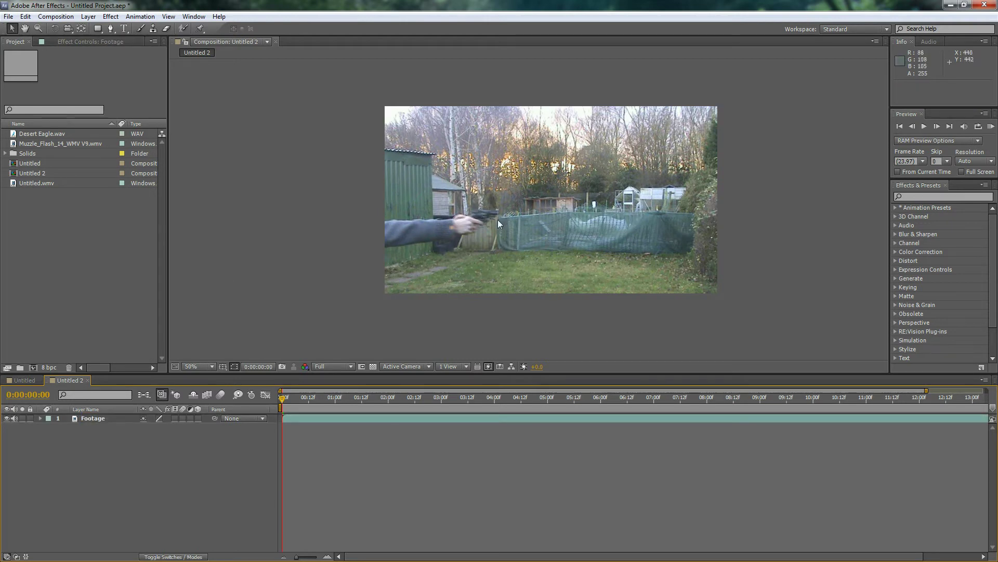
left_click_drag(308, 398, 282, 397)
Preview the Muzzle_Flash_09 clip from the Action Essentials 2 Pack 2 folder in the media player
left_click_drag(0, 51, 440, 79)
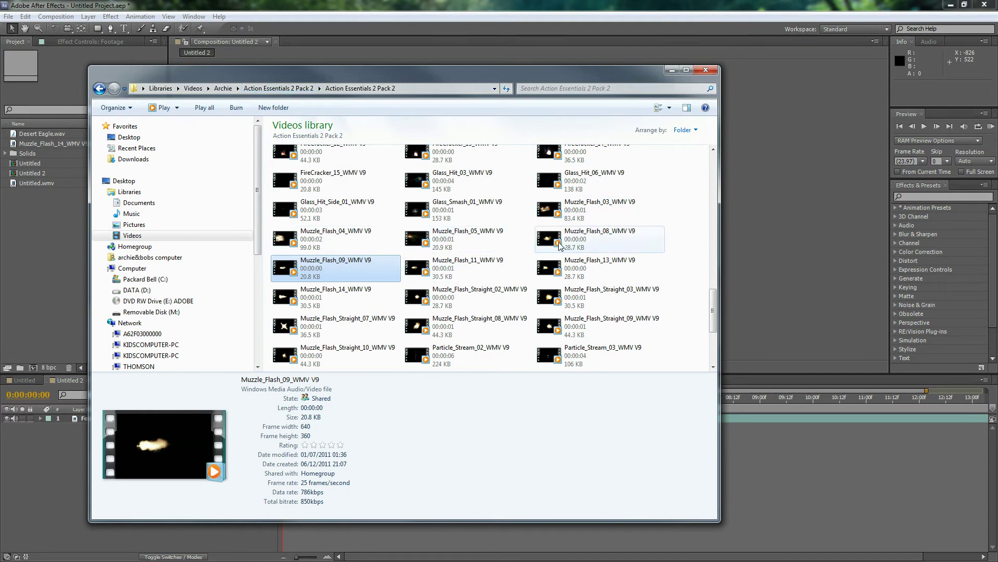
double_click(325, 268)
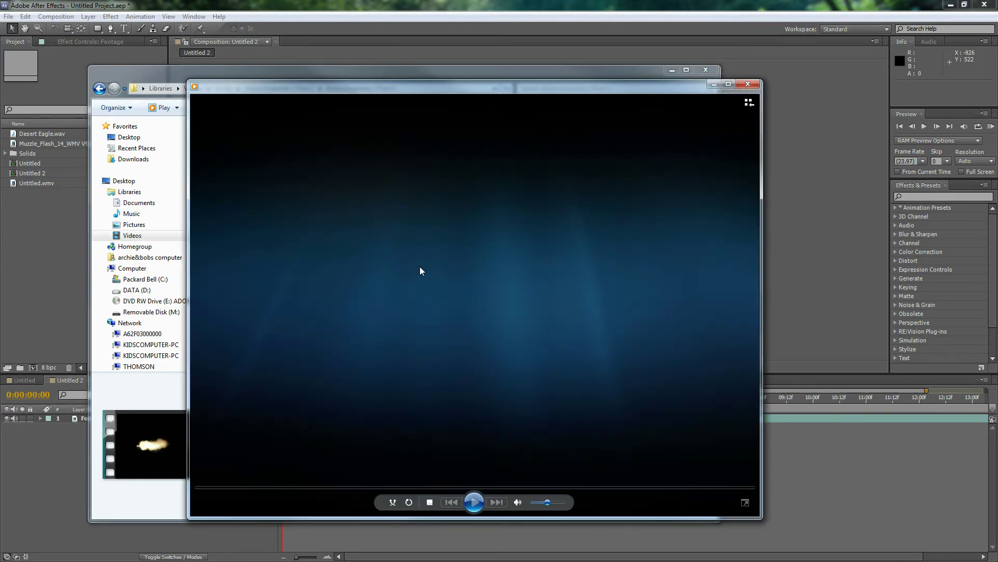
left_click(357, 268)
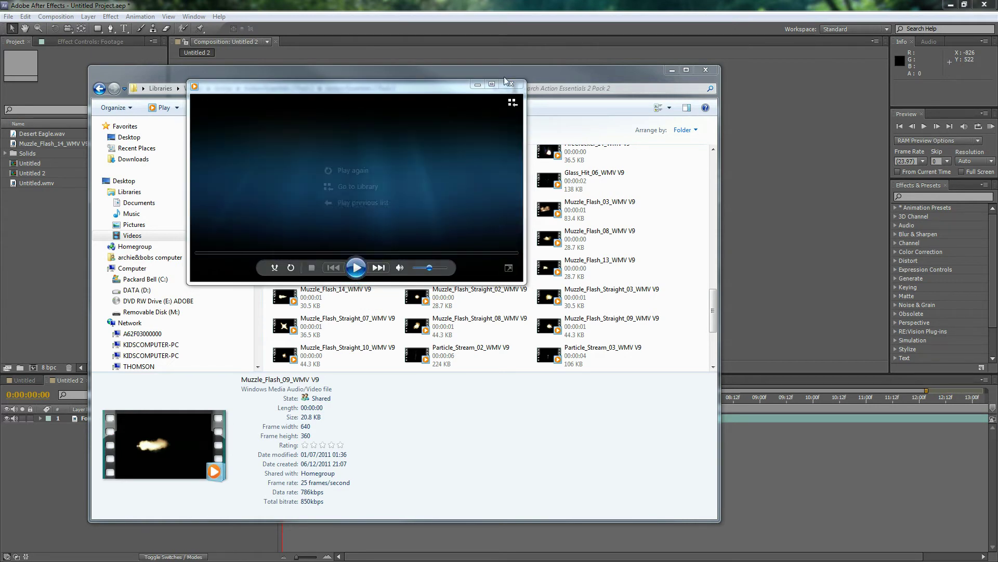
left_click(511, 85)
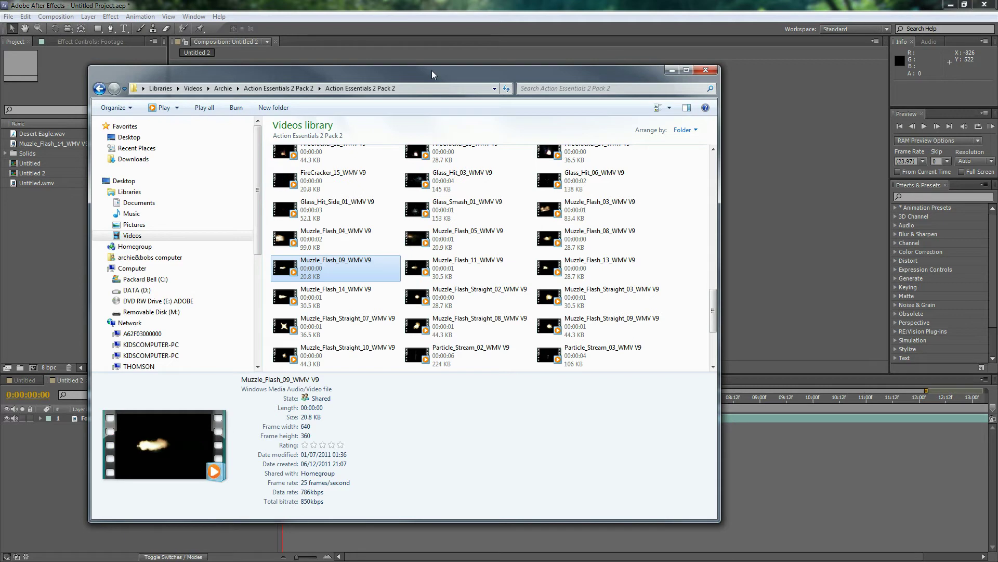
left_click_drag(430, 74, 0, 172)
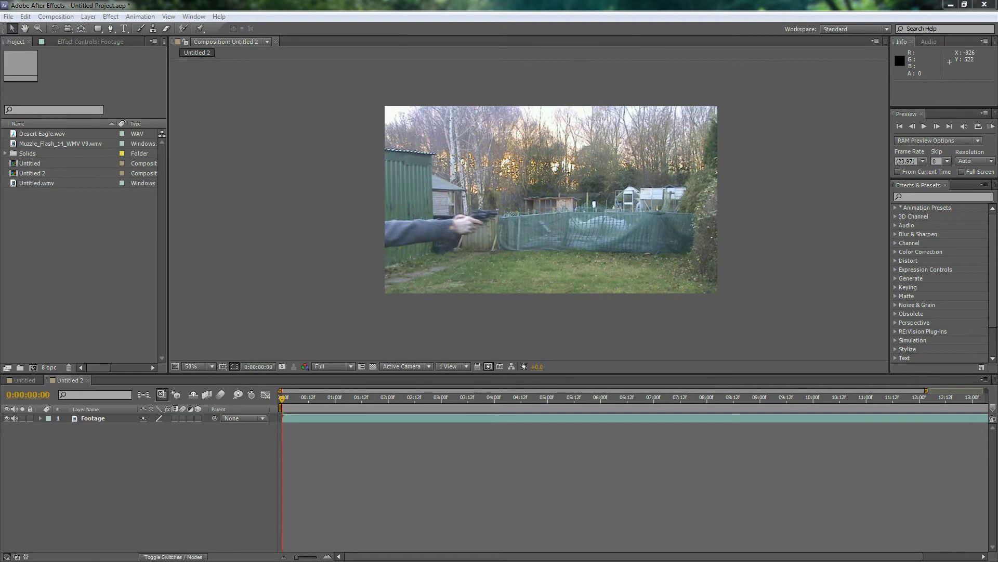
Add Muzzle_Flash_14_WMV V9.wmv to the composition above Footage and shift its start to 0:00:03:12
left_click(79, 145)
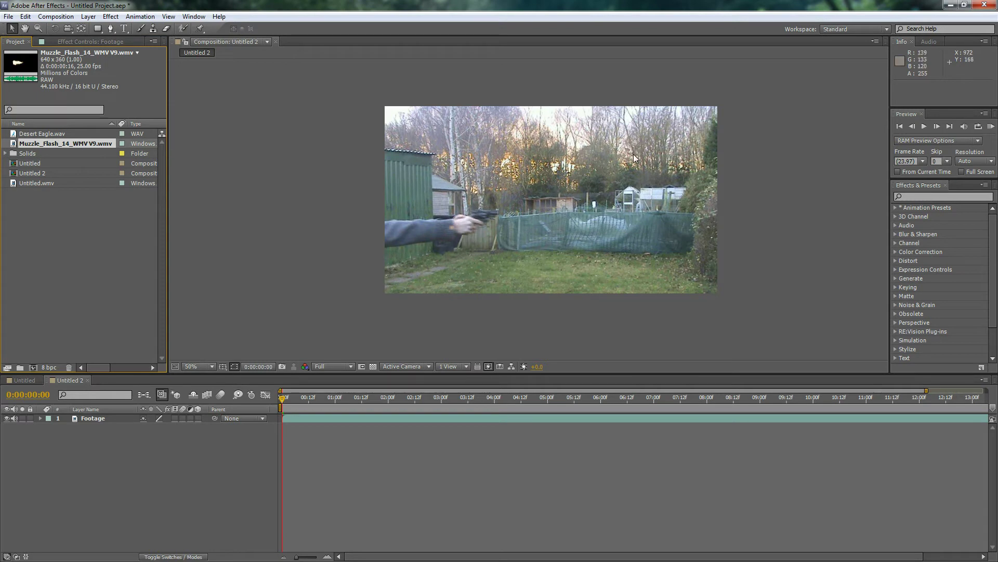
left_click_drag(322, 397, 468, 404)
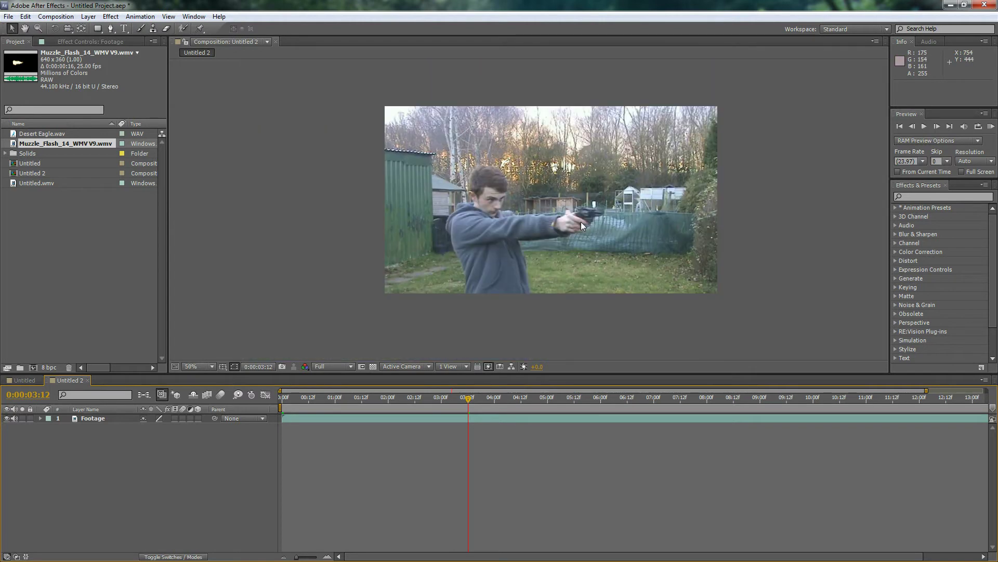
left_click_drag(63, 141, 668, 210)
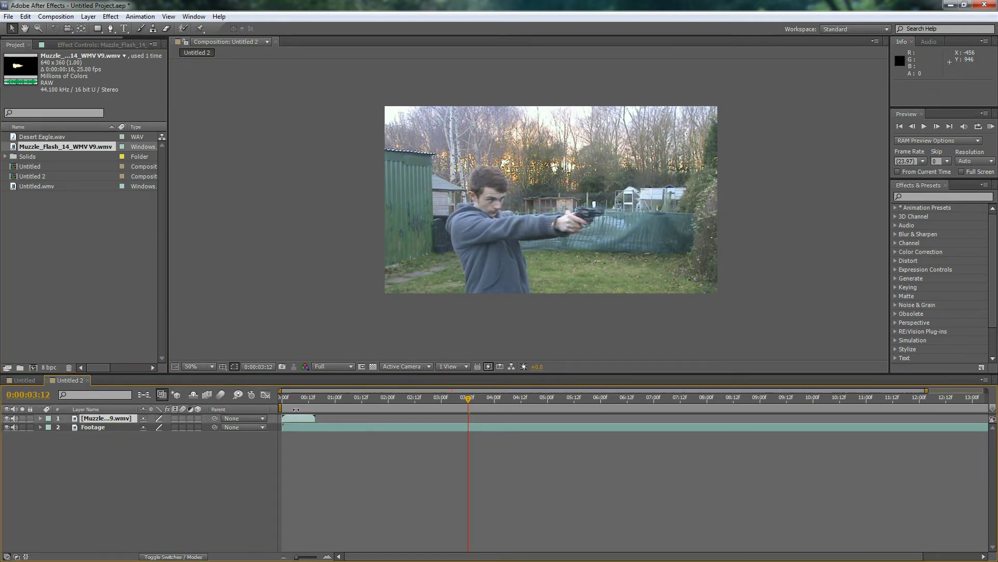
left_click_drag(295, 419, 481, 417)
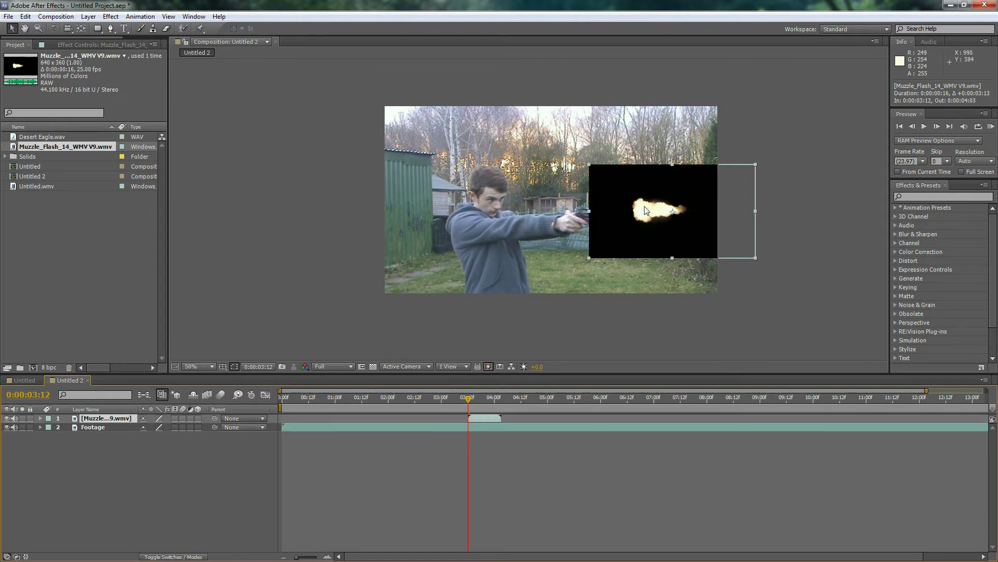
Place the muzzle flash clip over the actor's gun and set its blending mode to Screen
left_click_drag(653, 207, 549, 207)
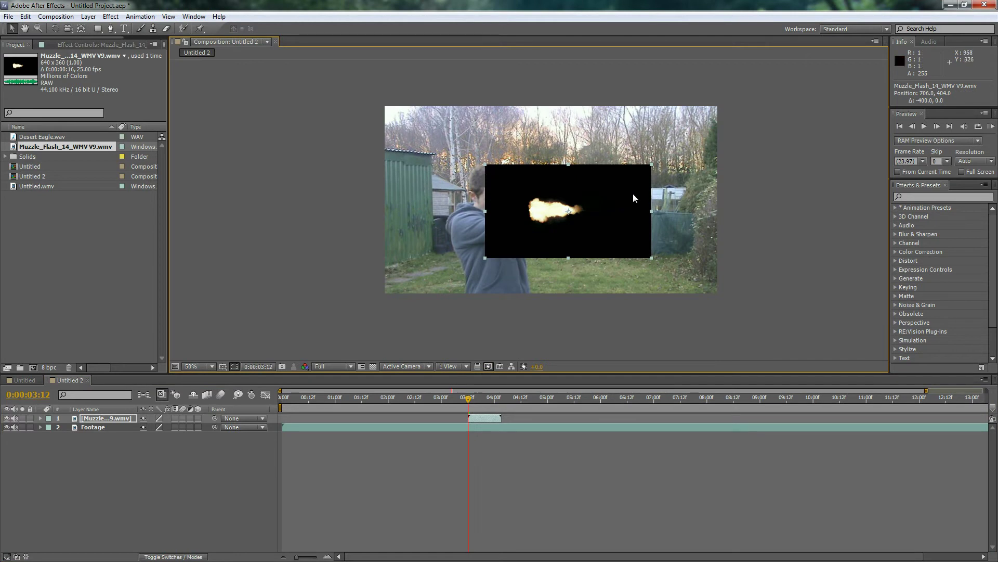
key("t")
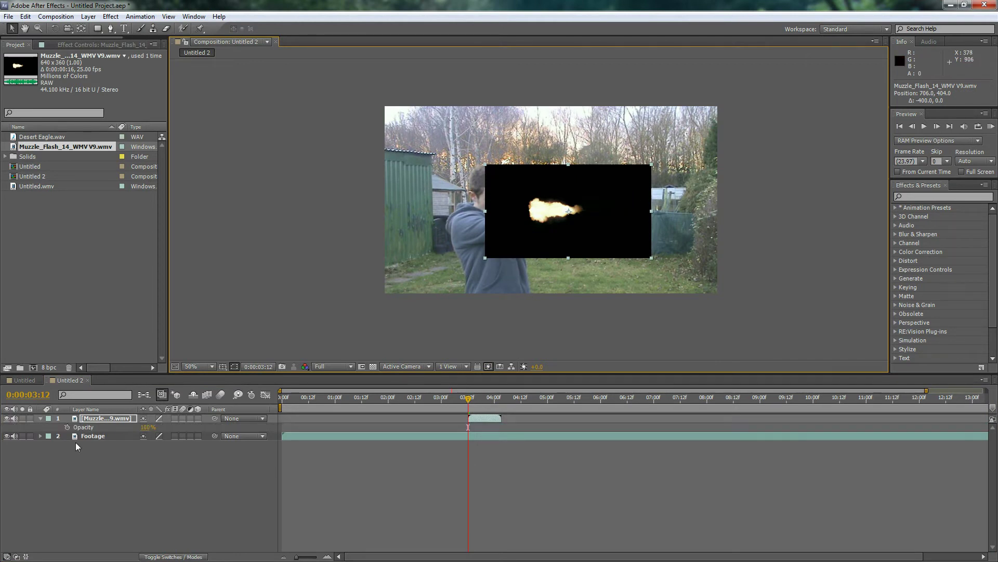
left_click_drag(140, 428, 114, 427)
right_click(550, 222)
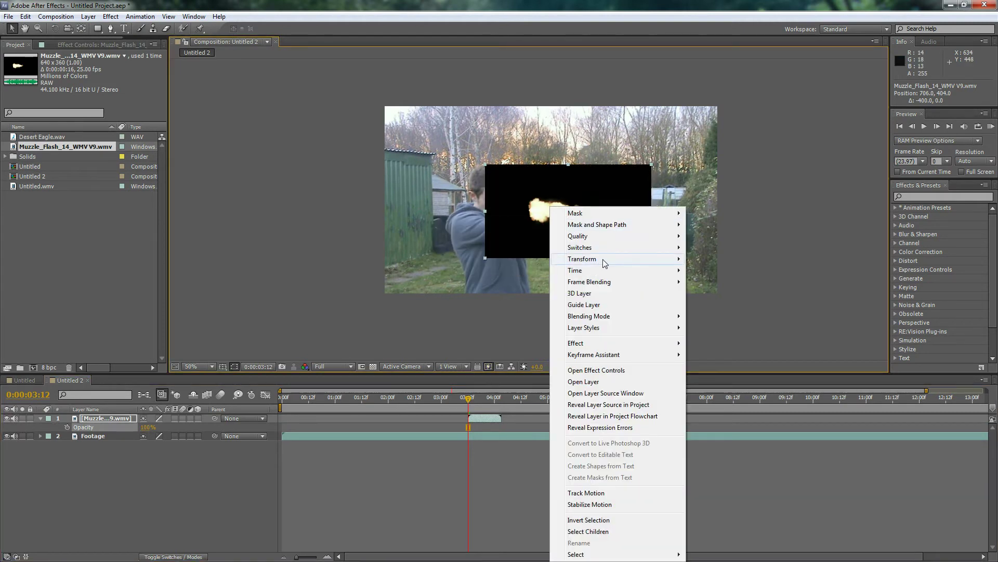
mouse_move(602, 262)
mouse_move(606, 317)
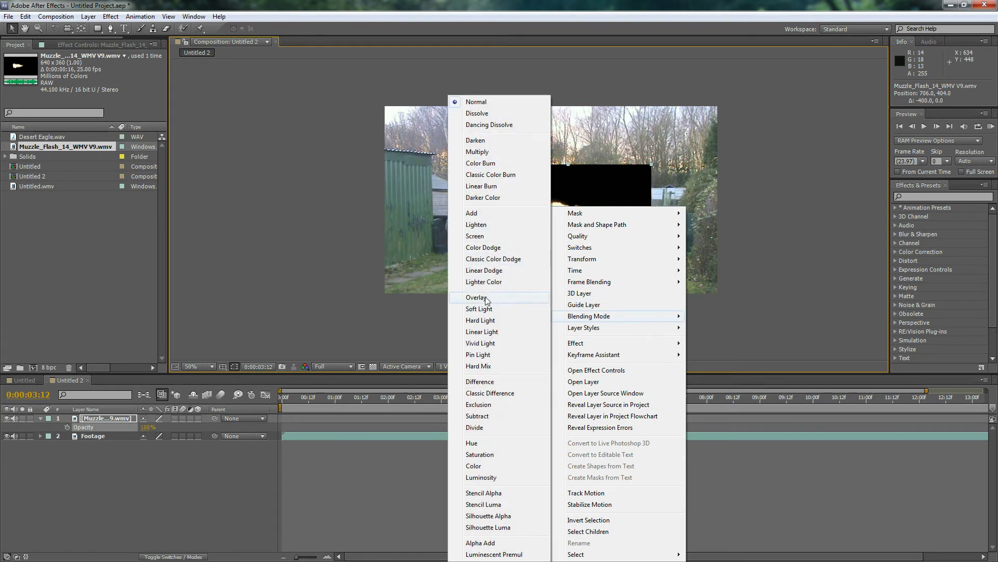
left_click(488, 235)
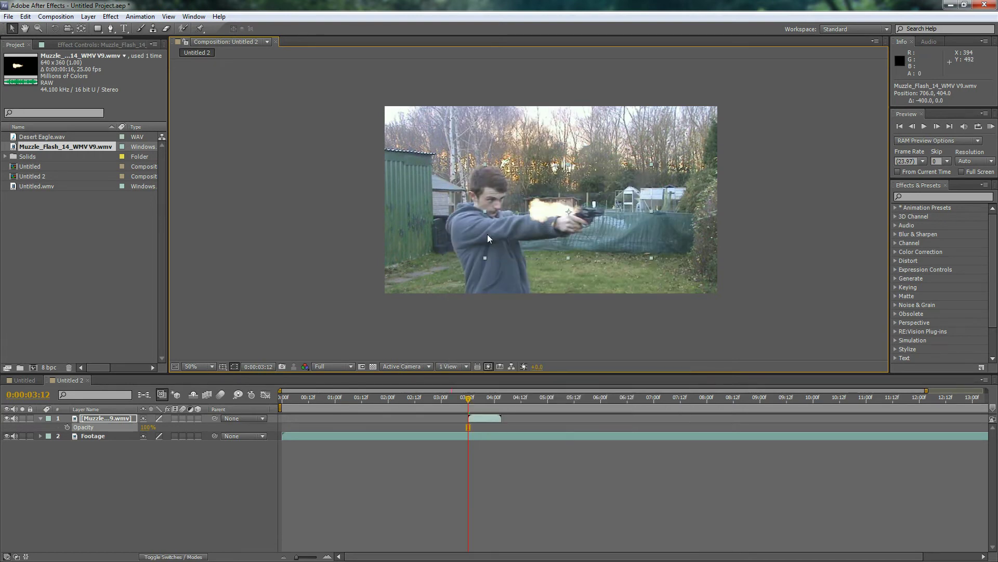
Move the muzzle flash in front of the gun barrel and stretch its width to about 118%
left_click_drag(546, 216, 623, 221)
left_click(623, 221)
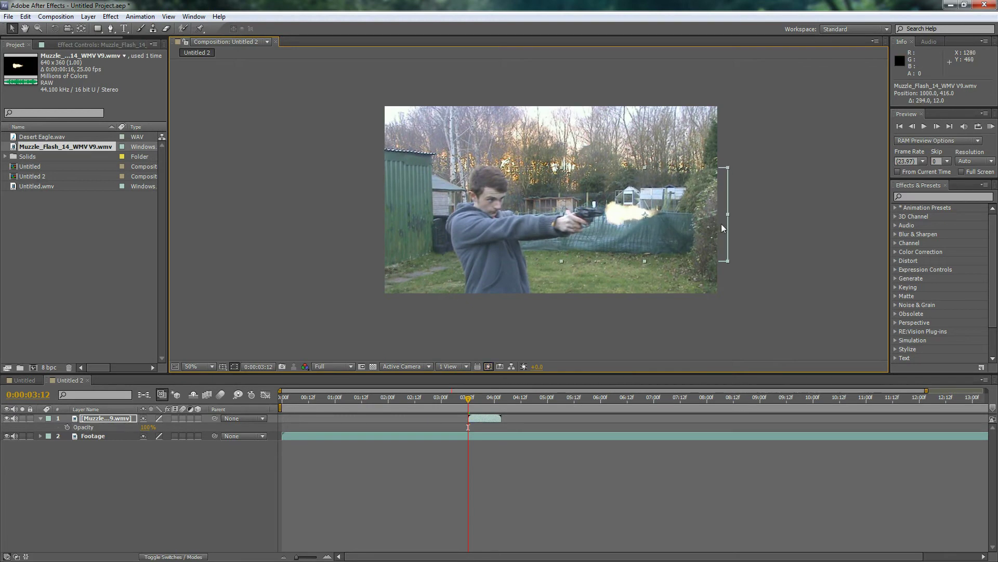
left_click_drag(728, 214, 743, 214)
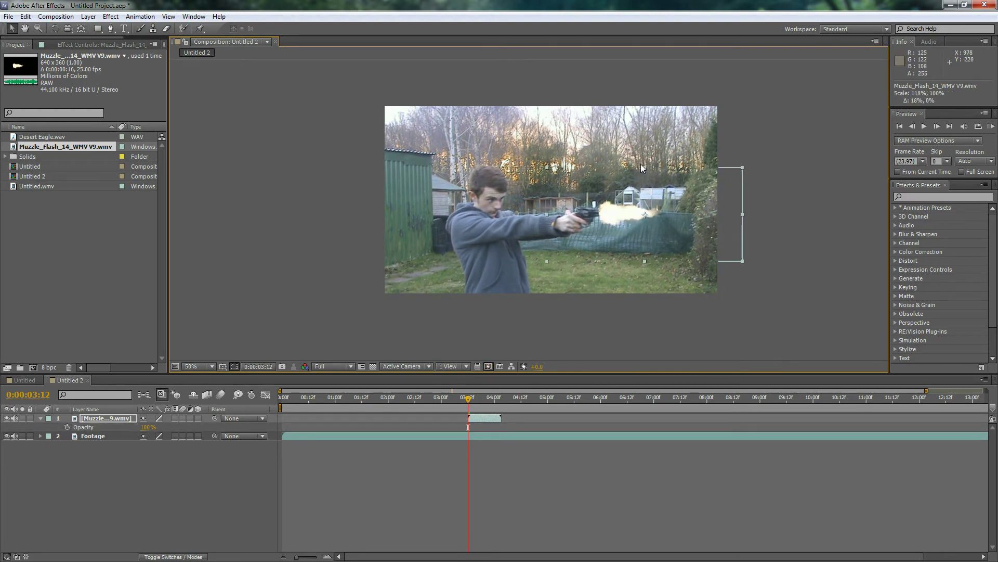
Enlarge the muzzle flash and realign it with the gun's muzzle at about position 1106, 414
left_click_drag(640, 166, 645, 155)
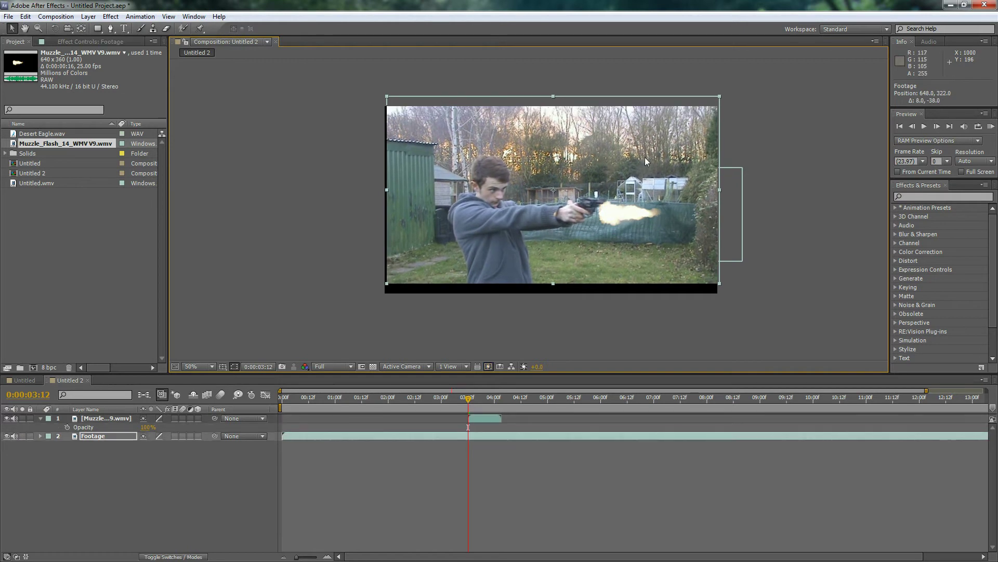
key("ctrl+z")
left_click(643, 226)
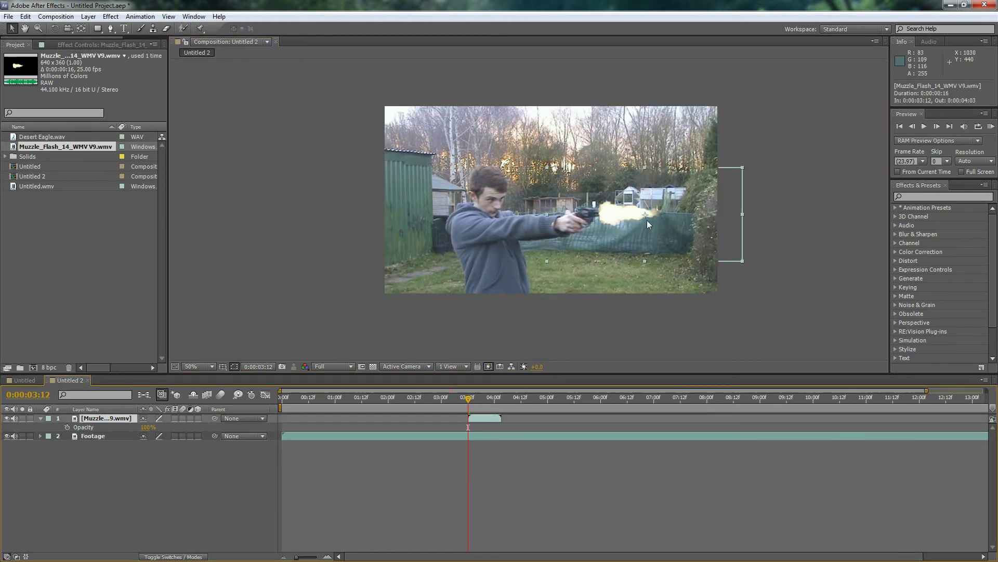
left_click_drag(548, 260, 507, 272)
left_click_drag(612, 211, 628, 227)
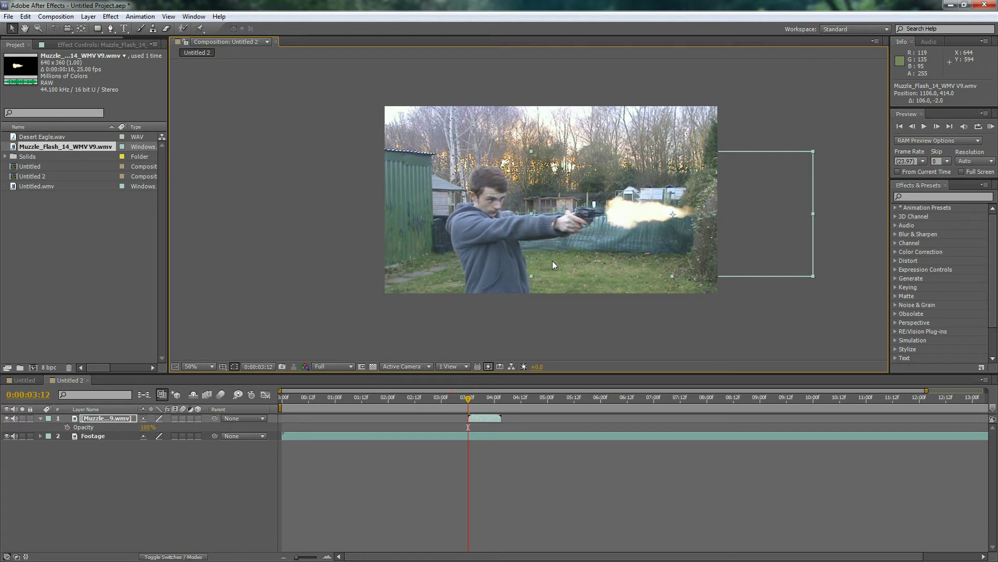
Make the muzzle flash a 3D layer, orient it about 22° around Y, and reposition it at about 1097, 420, -8.5
left_click(198, 418)
key("w")
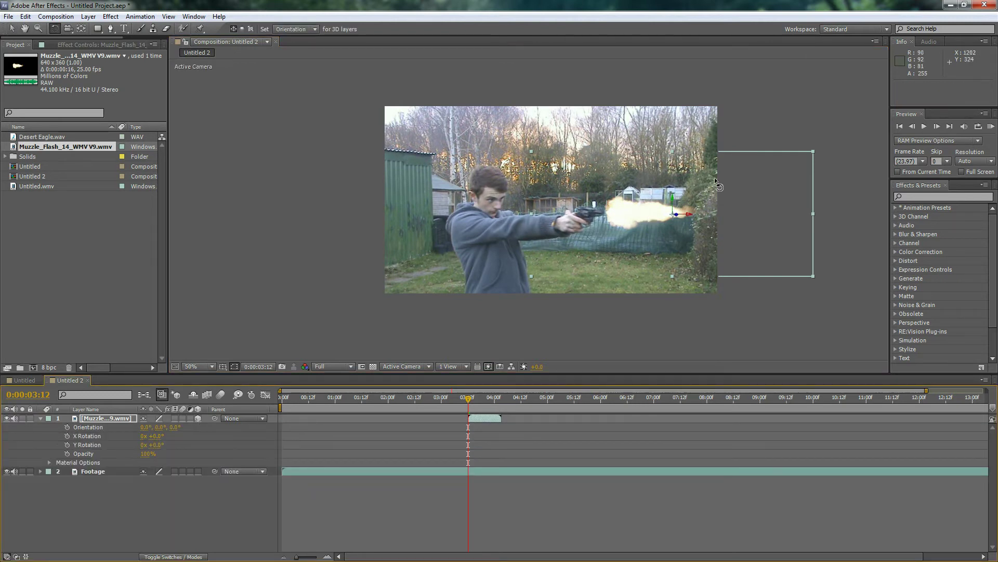
mouse_move(676, 198)
left_mouse_down()
mouse_move(699, 197)
mouse_move(667, 196)
left_mouse_up()
key("v")
left_click_drag(676, 221, 649, 218)
mouse_move(467, 404)
left_mouse_down()
mouse_move(450, 404)
mouse_move(503, 411)
mouse_move(456, 407)
mouse_move(469, 409)
left_mouse_up()
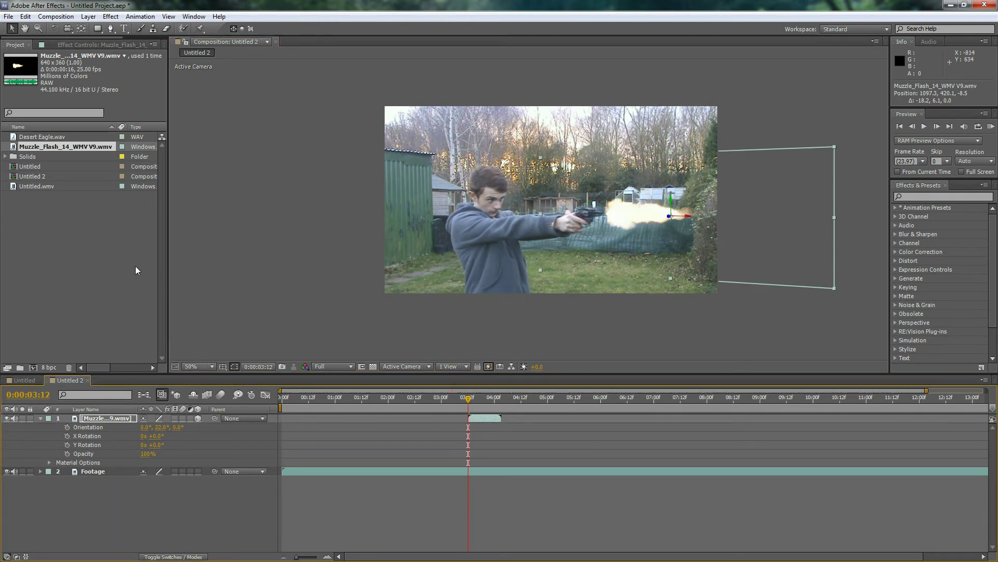
Select Desert Eagle.wav in the project, then open the MW2 Sounds folder inside MW2 ALL by MoDzGaming in the Music library
left_click(50, 138)
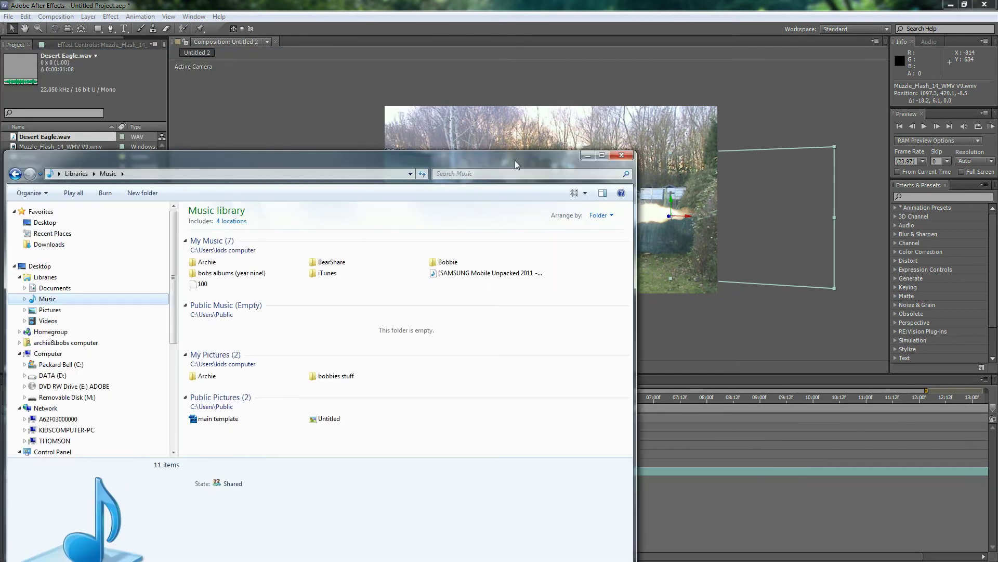
double_click(219, 263)
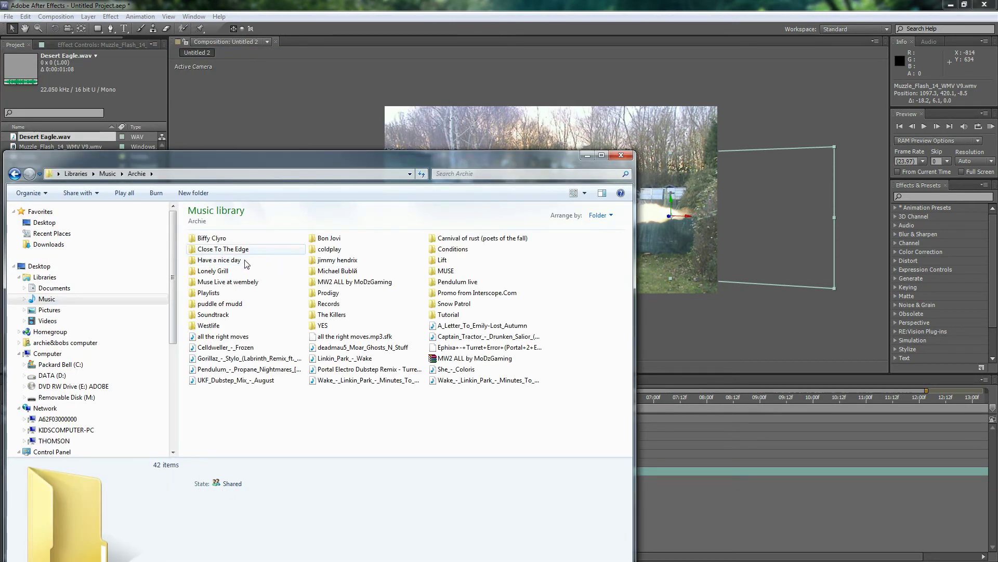
double_click(345, 286)
double_click(245, 238)
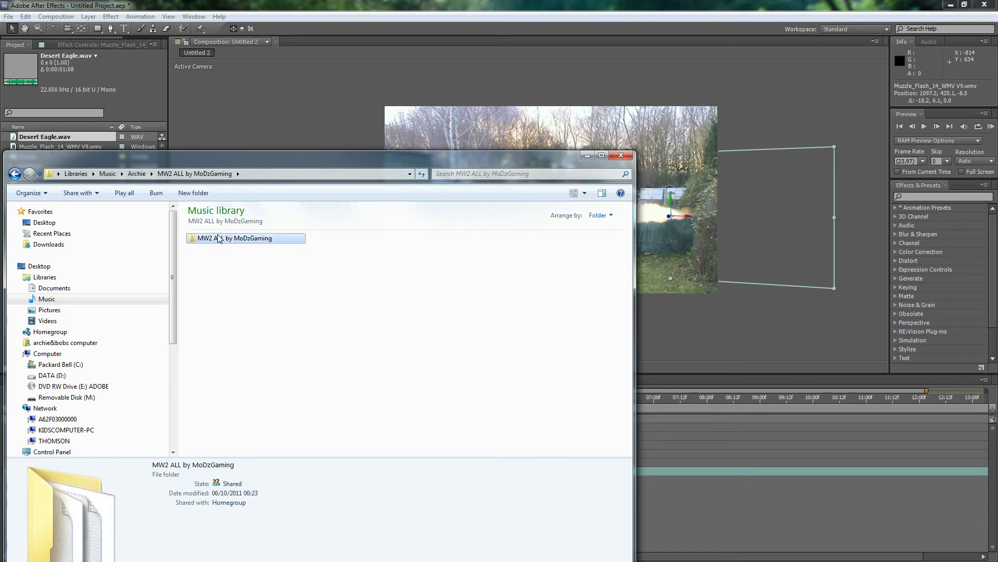
left_click(232, 240)
double_click(232, 240)
left_click_drag(215, 157, 424, 247)
Look through the Equipment and Secondary folders of MW2 Sounds, including Shotguns, and open the Handguns folder
double_click(425, 329)
left_click_drag(474, 423, 715, 334)
left_click(720, 382)
left_click(225, 265)
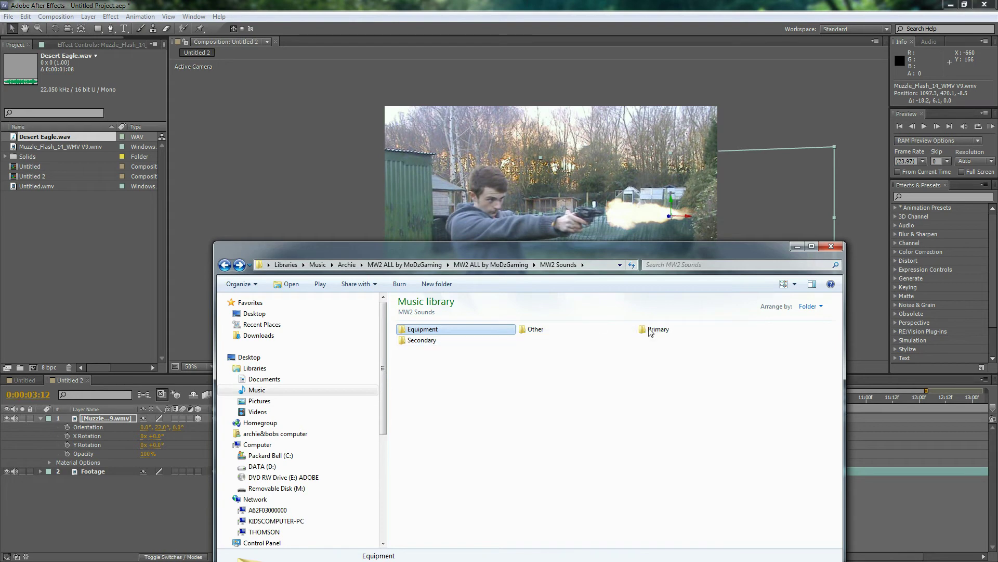
double_click(427, 344)
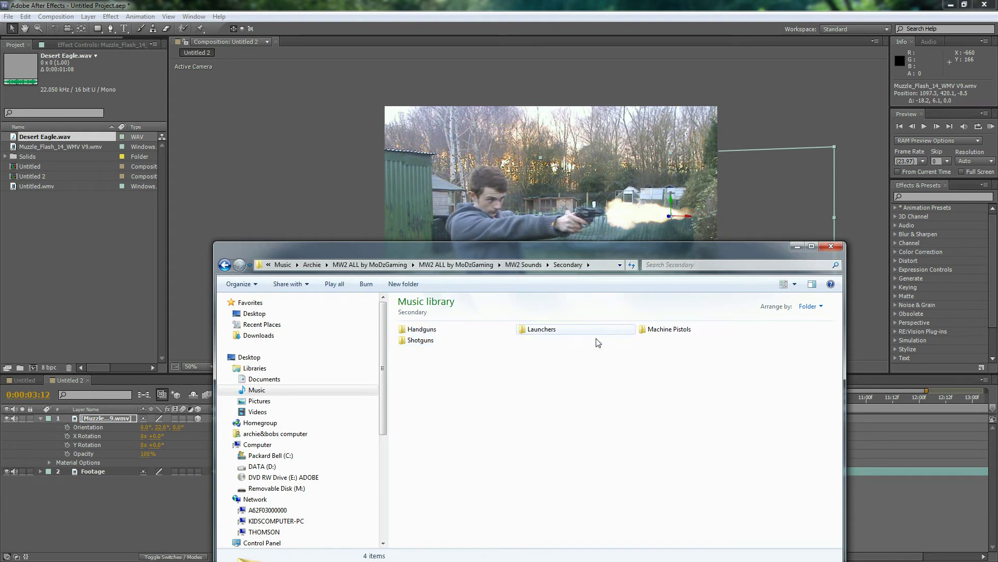
double_click(419, 329)
left_click(225, 265)
double_click(439, 339)
left_click(225, 265)
double_click(433, 329)
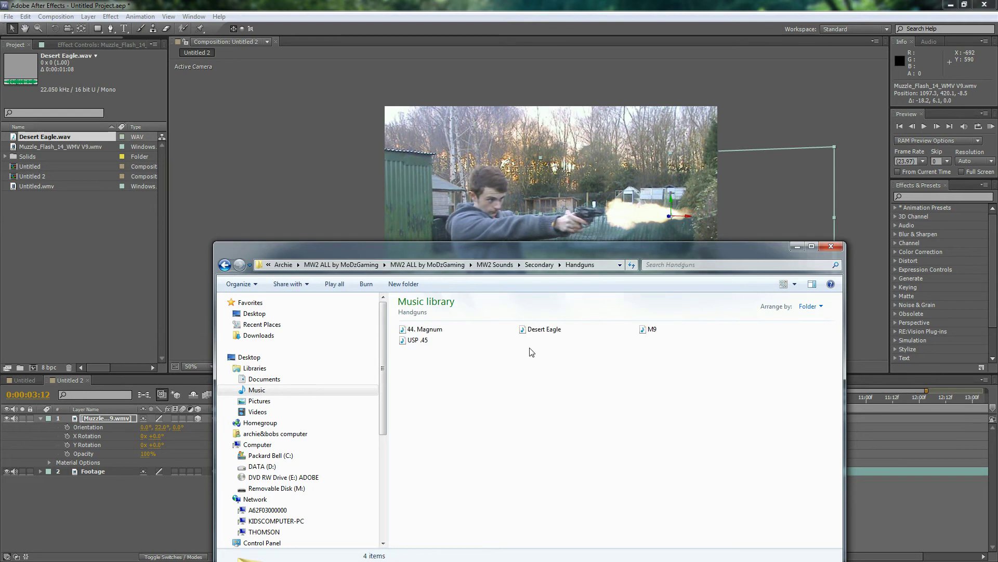
Play the Desert Eagle and USP .45 gunshot sounds from the Handguns folder
double_click(587, 325)
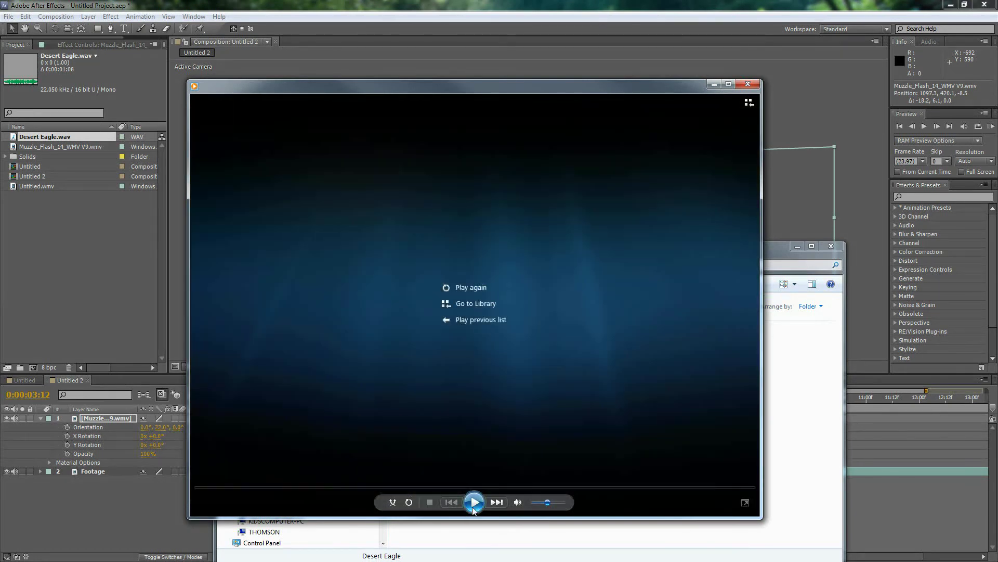
left_click(473, 503)
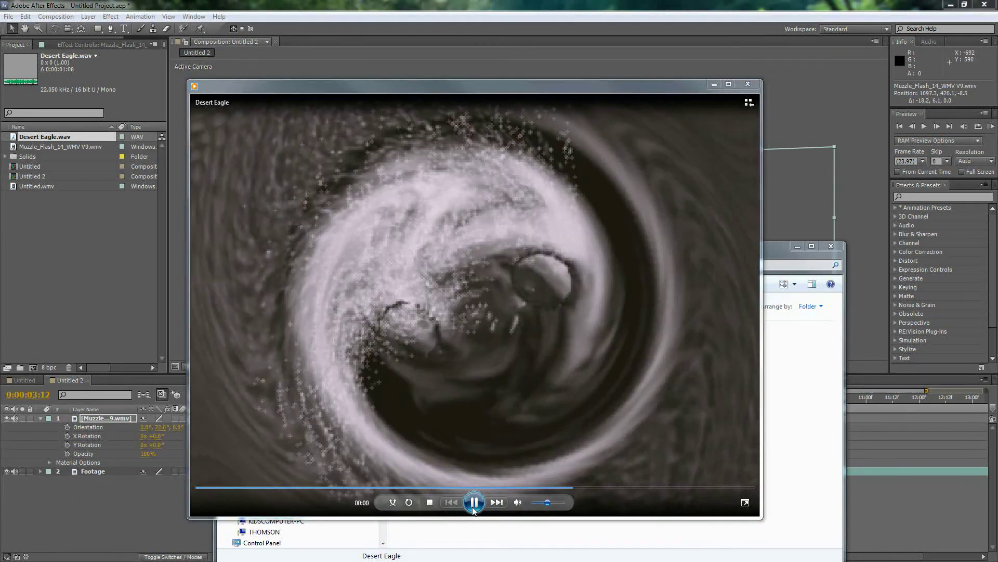
left_click(748, 84)
double_click(426, 339)
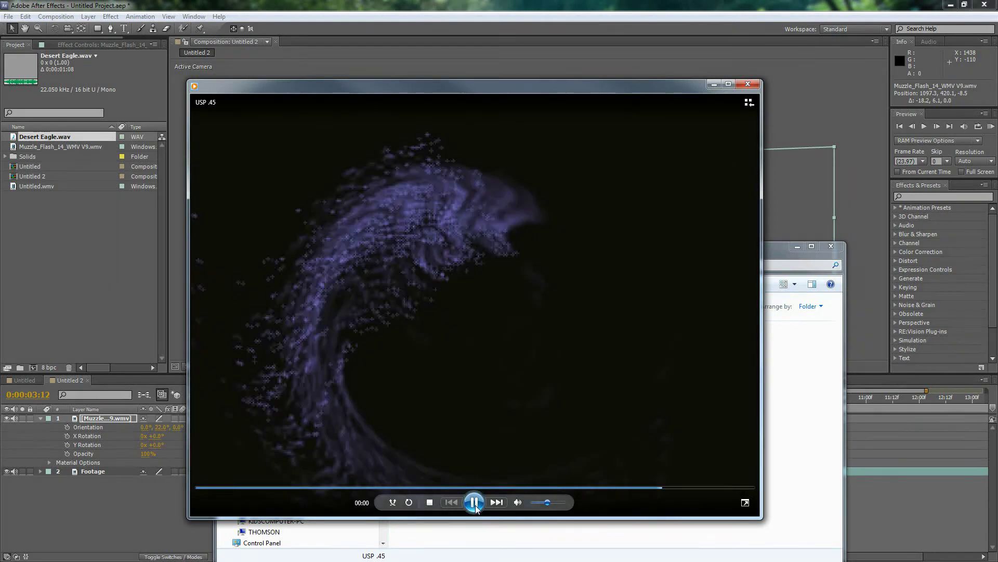
left_click(474, 502)
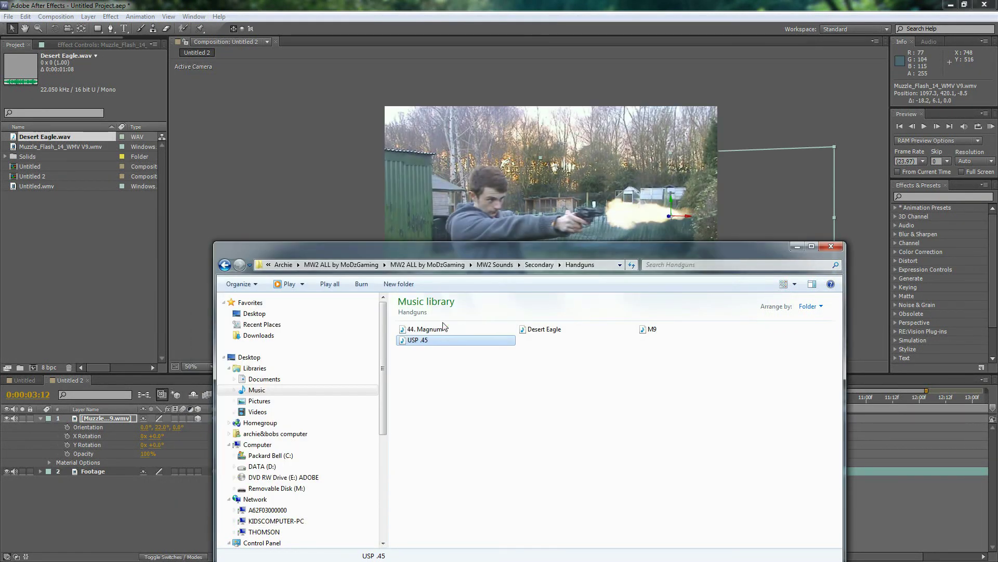
Play the 44. Magnum gunshot sound, then close the Handguns folder and return to the After Effects project
double_click(444, 327)
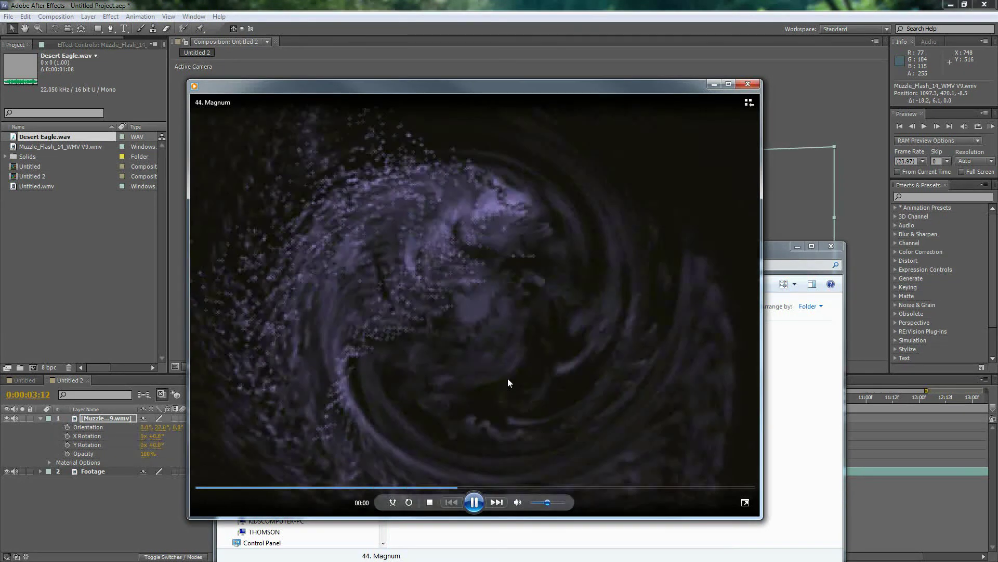
left_click(748, 84)
left_click(572, 329)
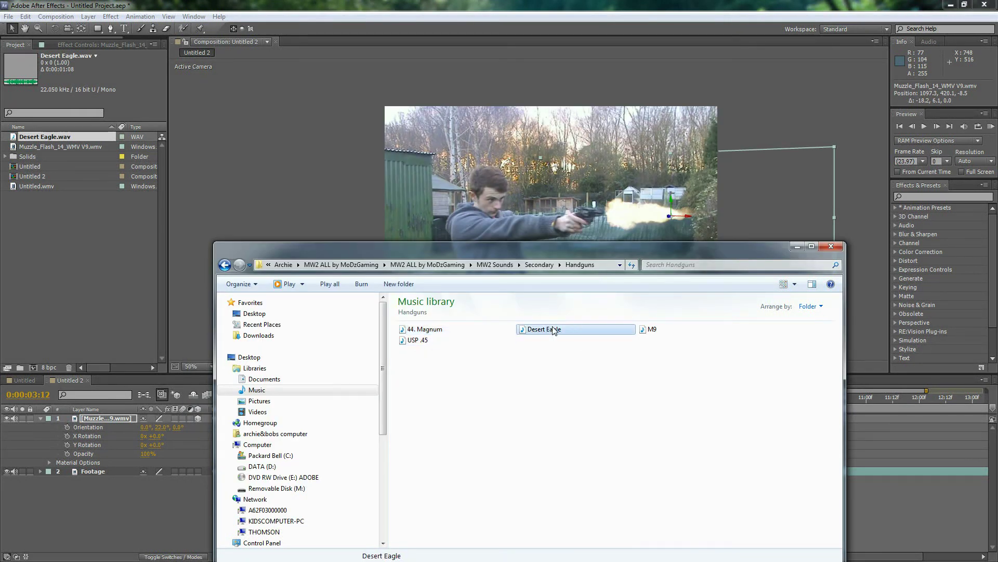
left_click(831, 246)
Add Desert Eagle.wav to the timeline above Footage, reveal its waveform, and align the shot's peak with the muzzle flash at 0:00:03:12
left_click_drag(40, 136, 92, 468)
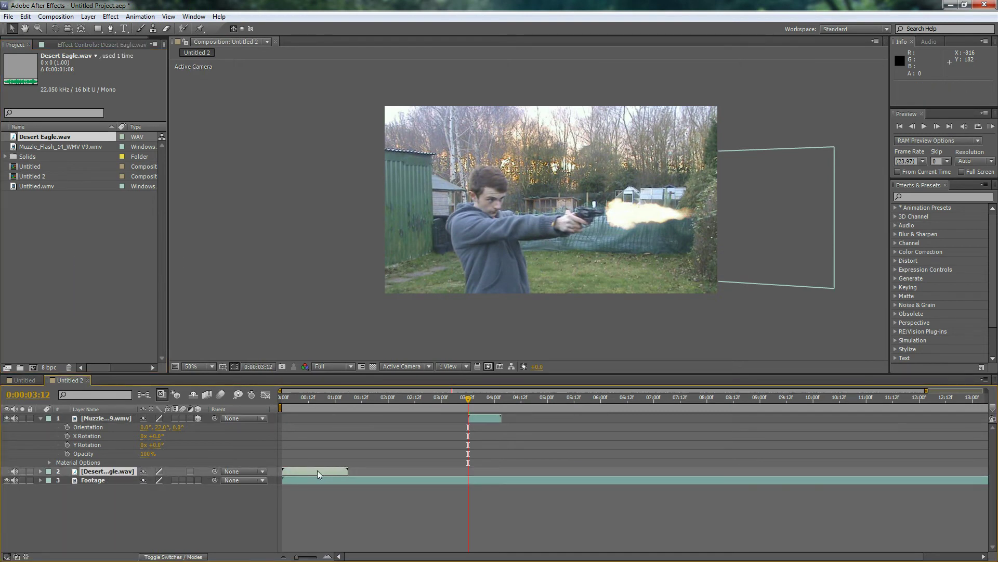
left_click(41, 472)
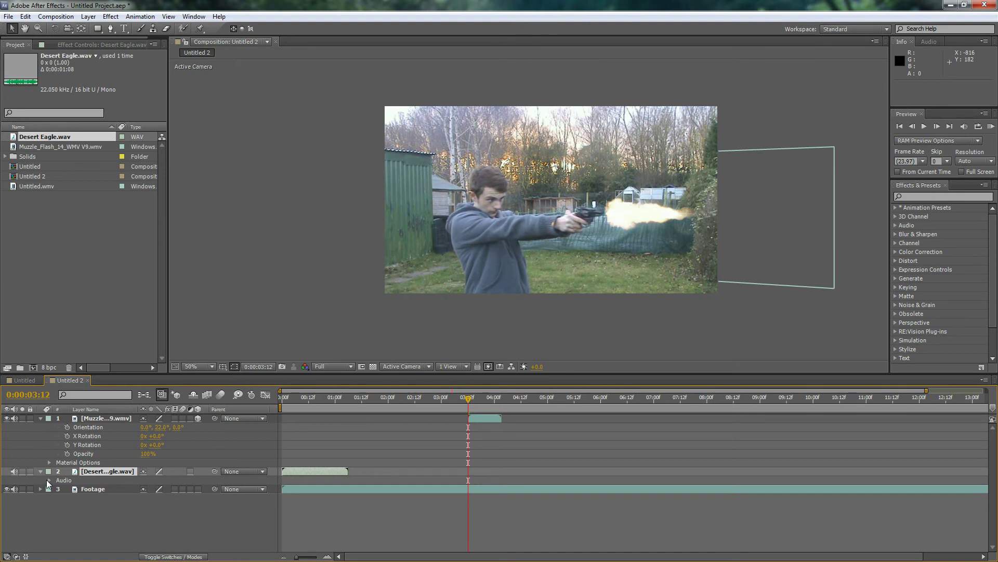
left_click(49, 480)
left_click(57, 498)
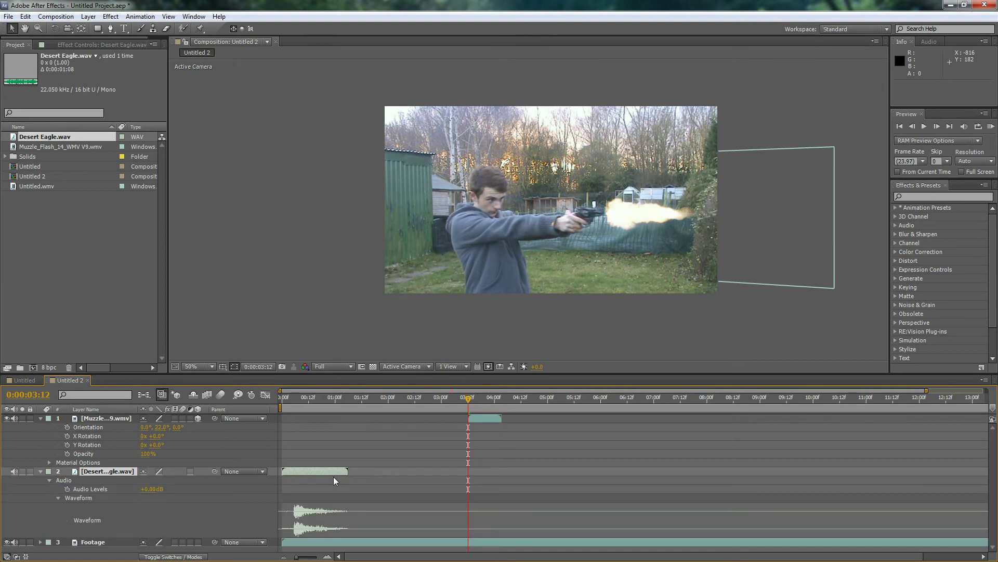
left_click_drag(312, 471, 498, 470)
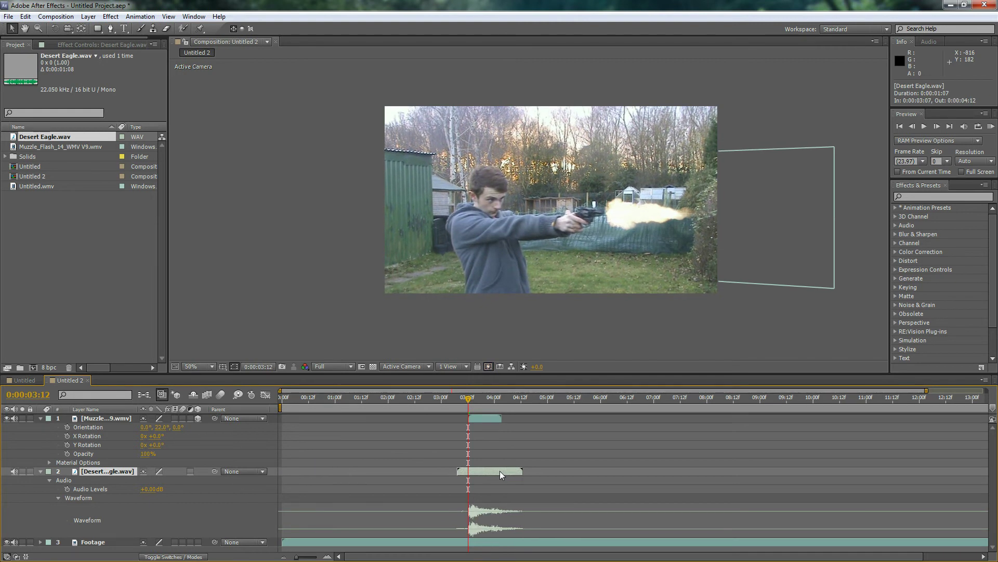
Set the work area to start at 0:00:03:05 and run a RAM preview of the gunshot
left_click(465, 400)
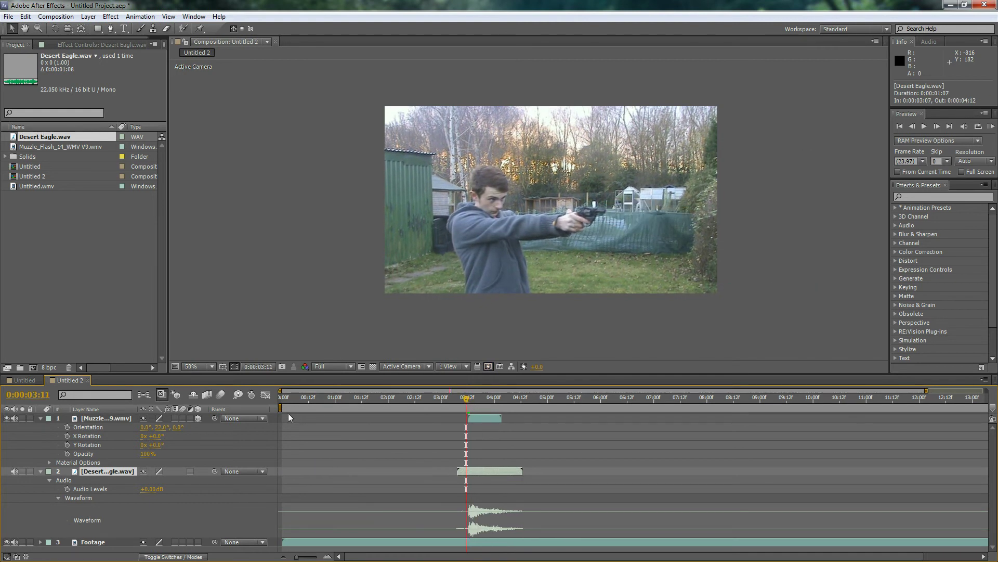
left_click_drag(280, 408, 450, 409)
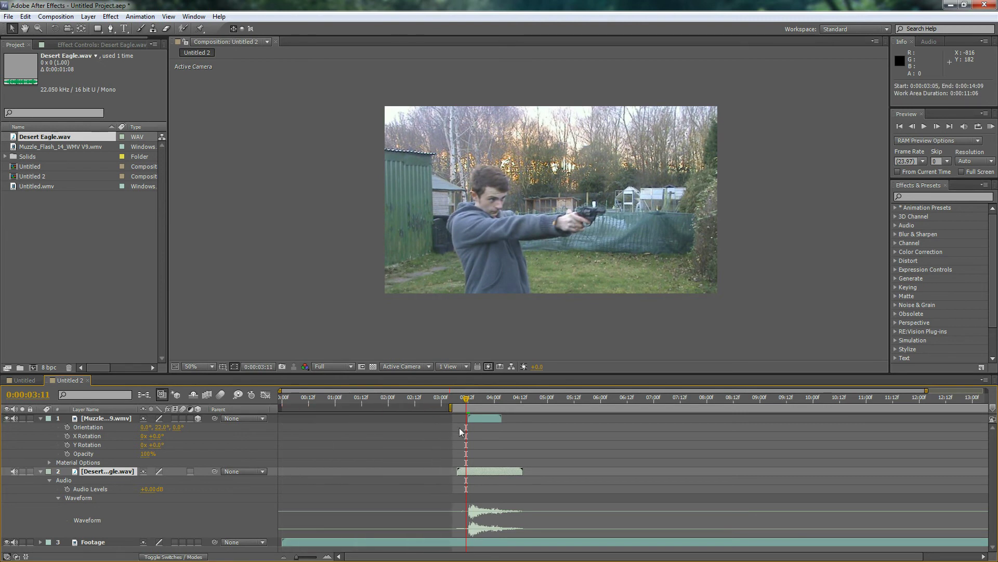
left_click(991, 126)
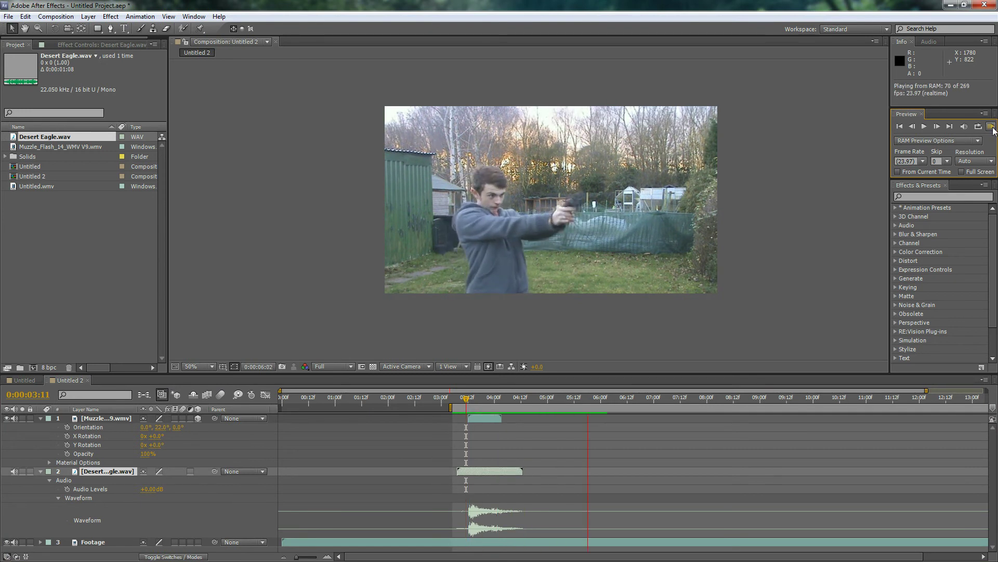
left_click(992, 127)
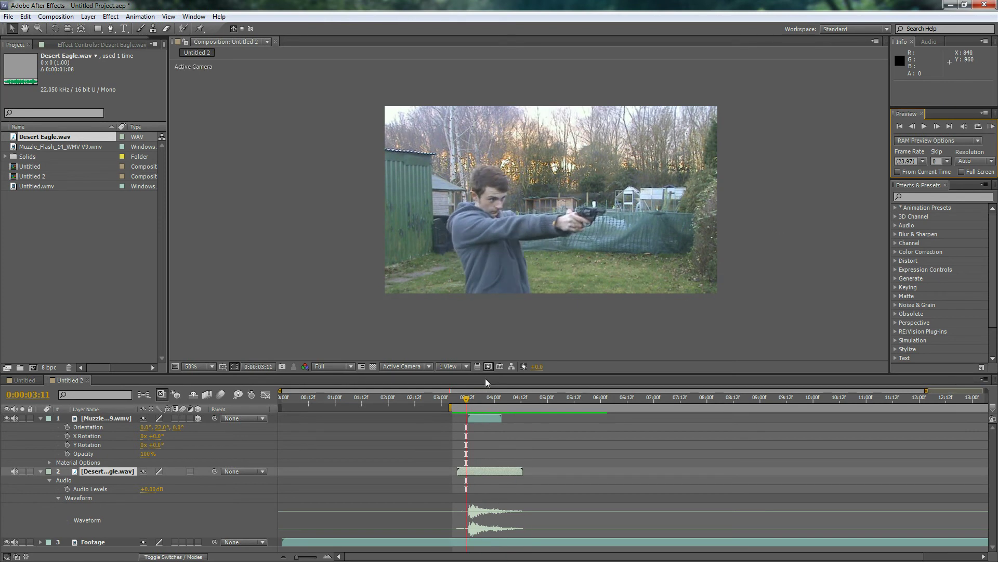
Return the playhead to the first muzzle flash frame at 0:00:03:12 and collapse the flash and gunshot sound layers
left_click_drag(469, 400, 474, 405)
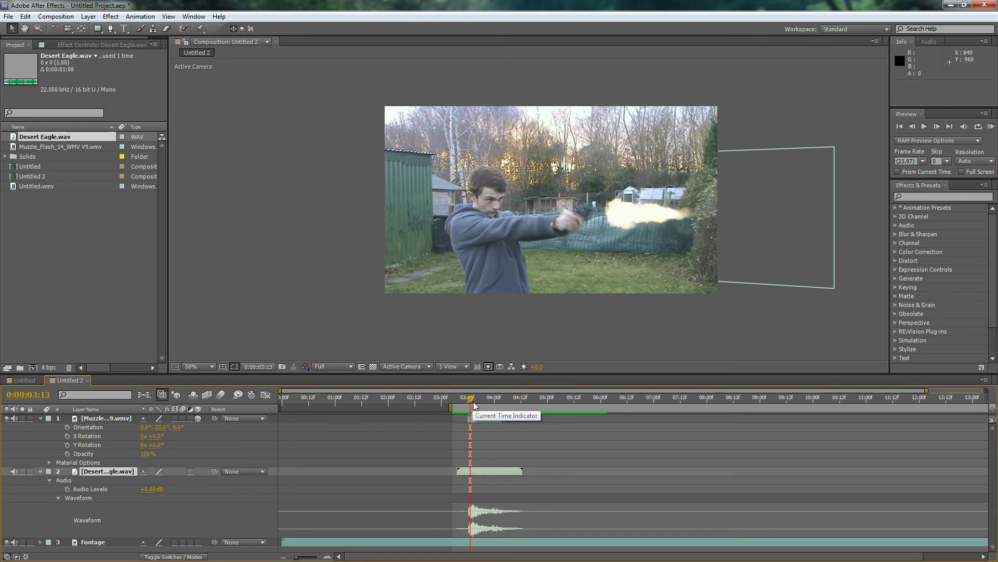
left_click_drag(469, 399, 469, 401)
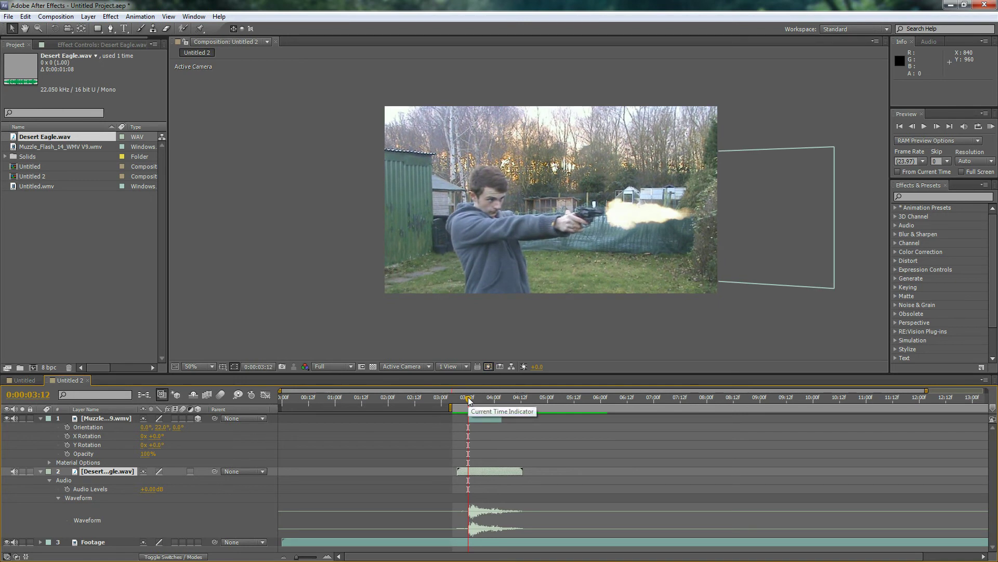
left_click(40, 419)
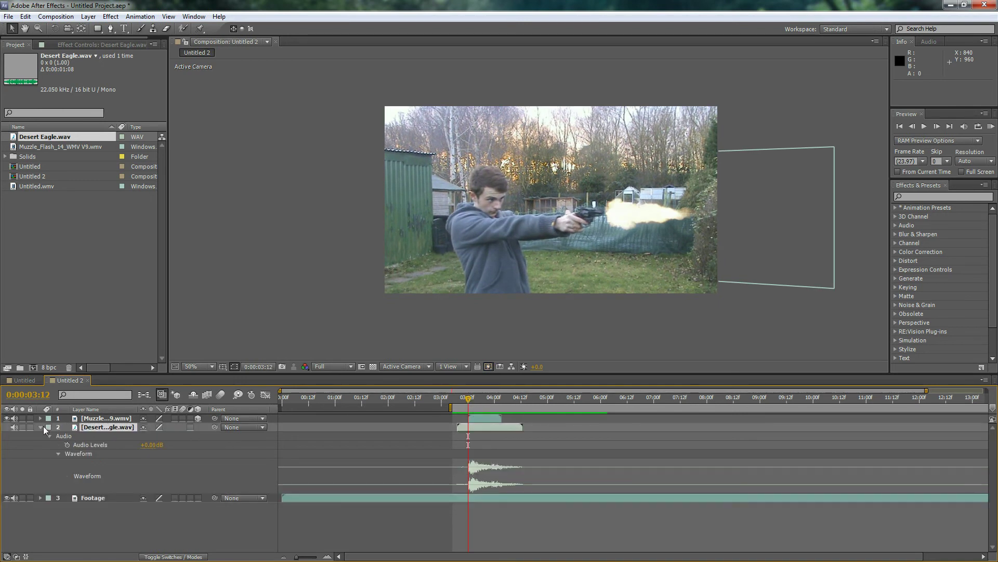
left_click(40, 427)
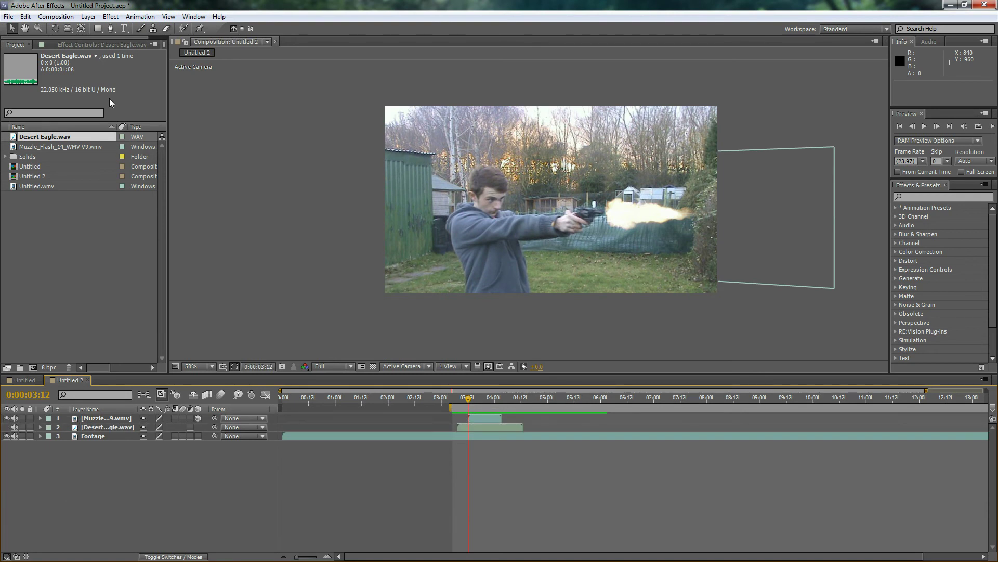
Create a new adjustment layer above the muzzle flash
right_click(102, 472)
mouse_move(143, 373)
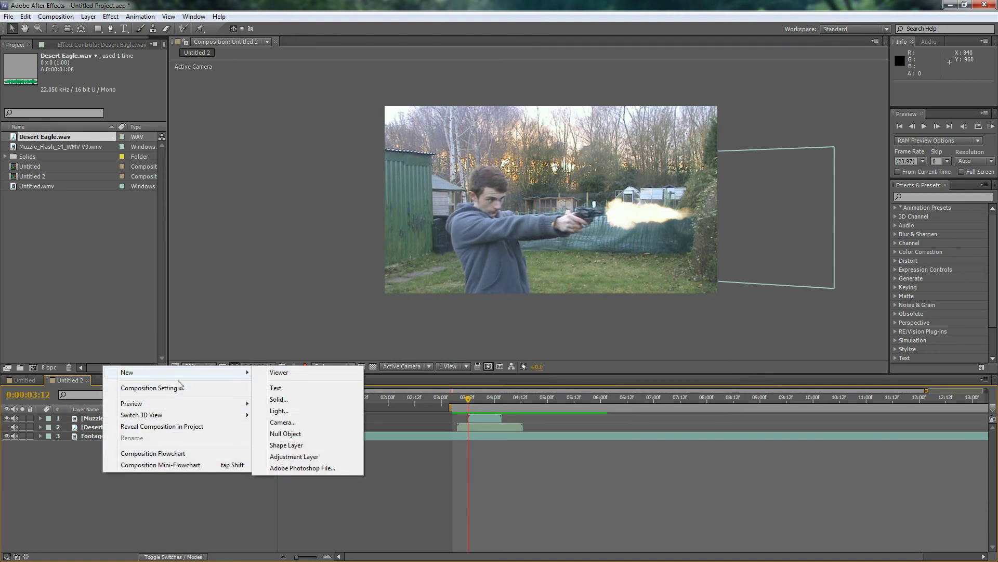
left_click(294, 456)
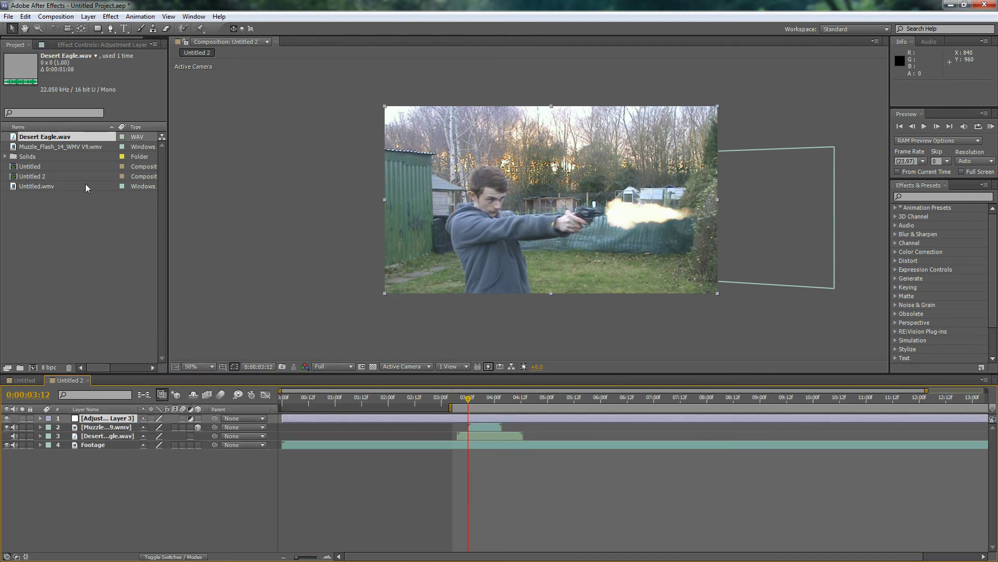
Apply Brightness & Contrast to the adjustment layer, set Brightness to 79, and choose the Pen tool for masking
left_click(111, 17)
mouse_move(56, 89)
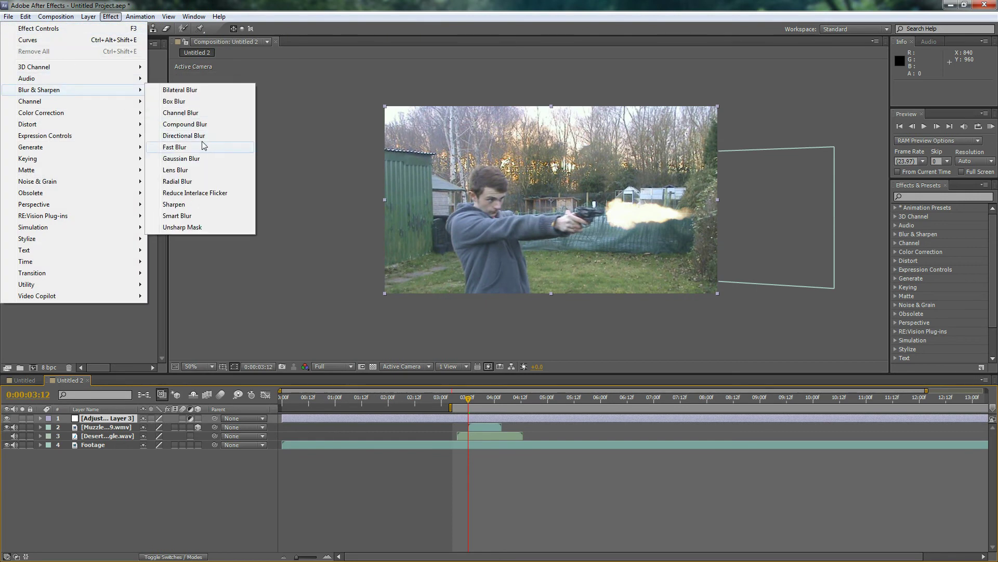
mouse_move(78, 112)
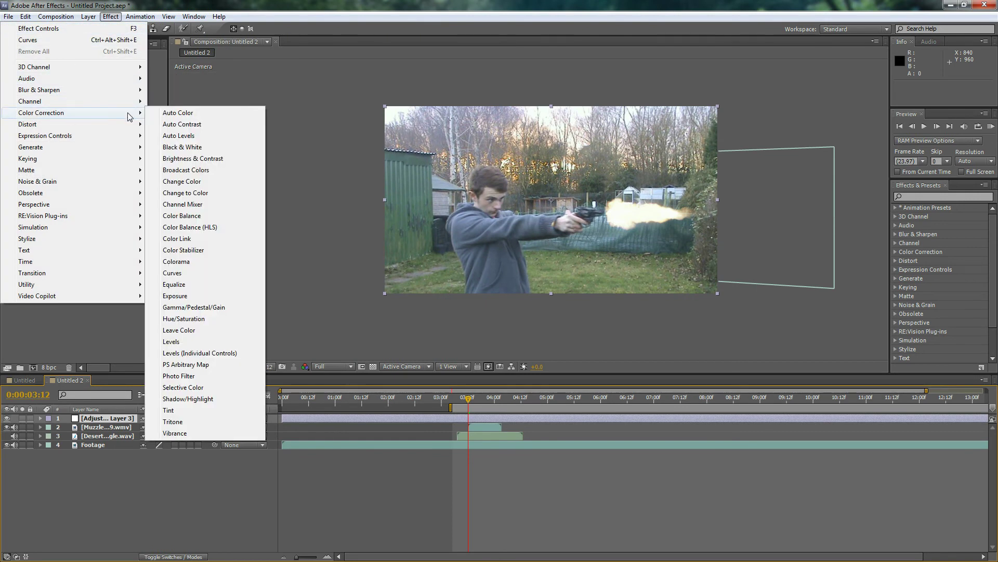
left_click(208, 159)
left_click_drag(96, 74, 137, 75)
left_click(110, 28)
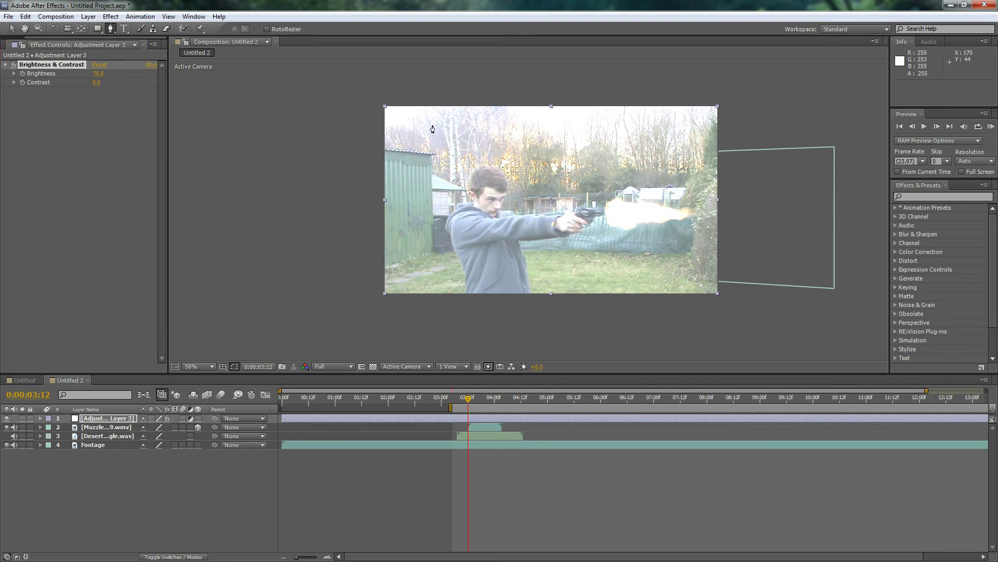
scroll(531, 201, "up", 2)
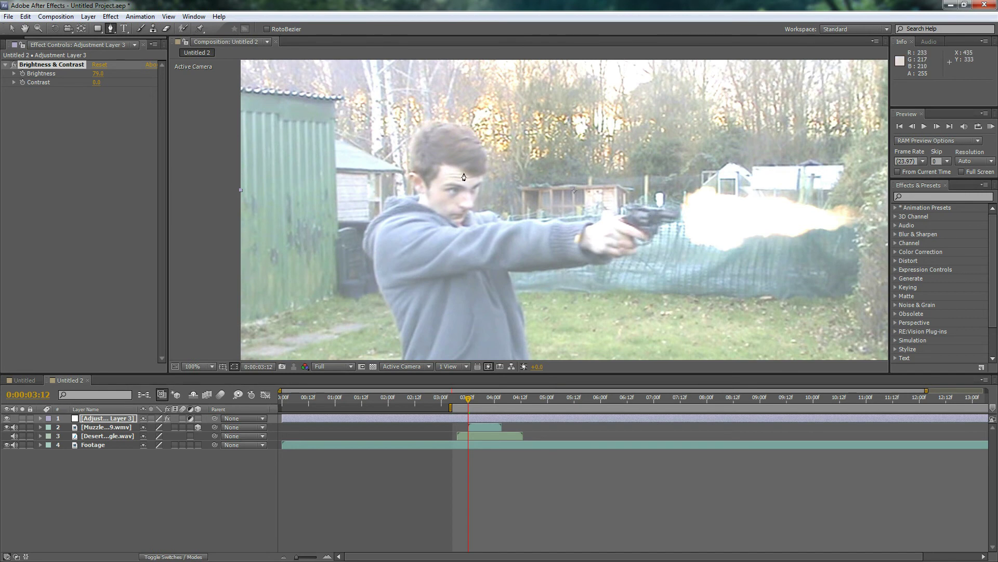
key("comma")
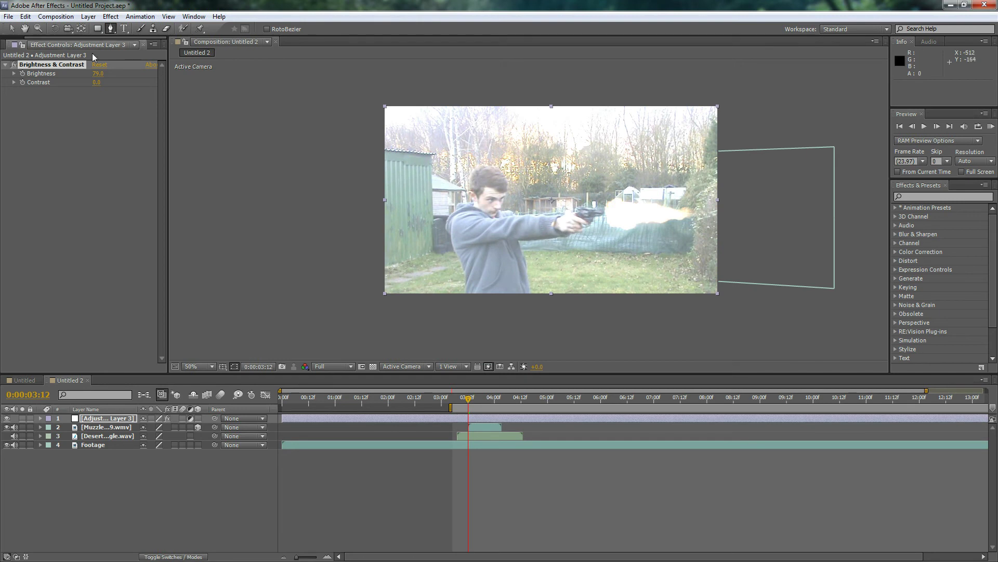
Remove the Brightness & Contrast effect and delete the adjustment layer
left_click(45, 67)
key("Delete")
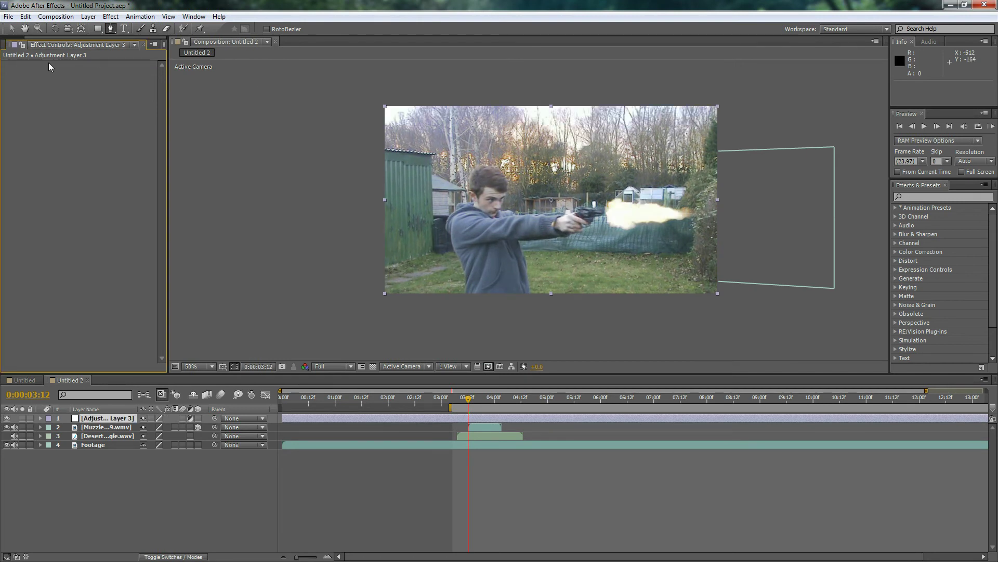
left_click(106, 418)
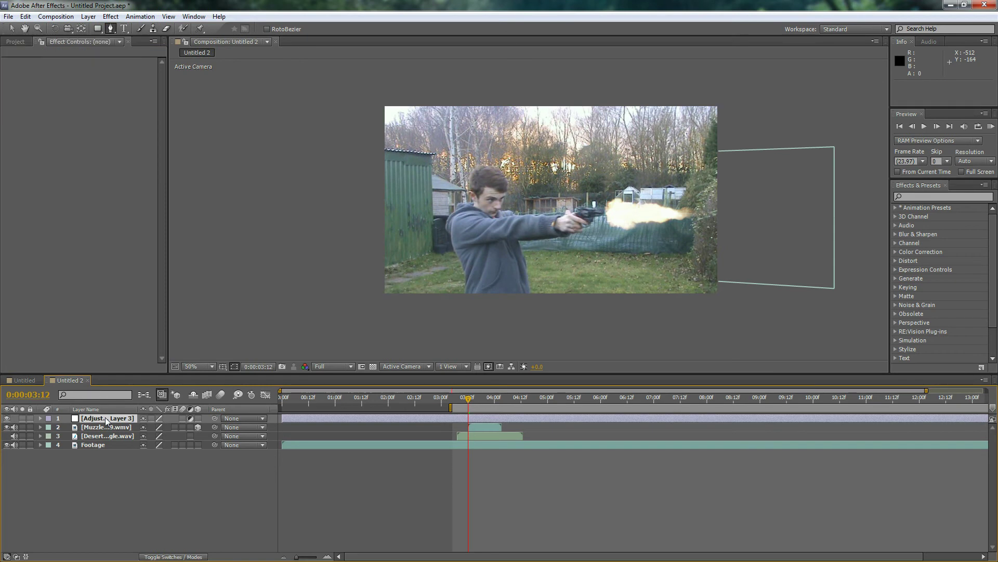
key("Delete")
Duplicate the Footage layer and give the copy a blending mode that strongly brightens the image
left_click(94, 436)
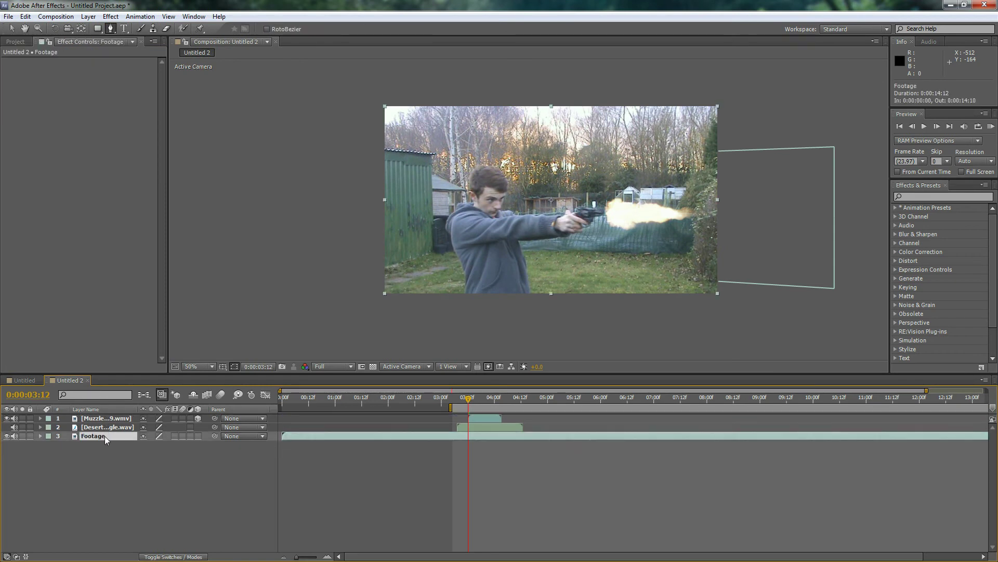
key("ctrl+d")
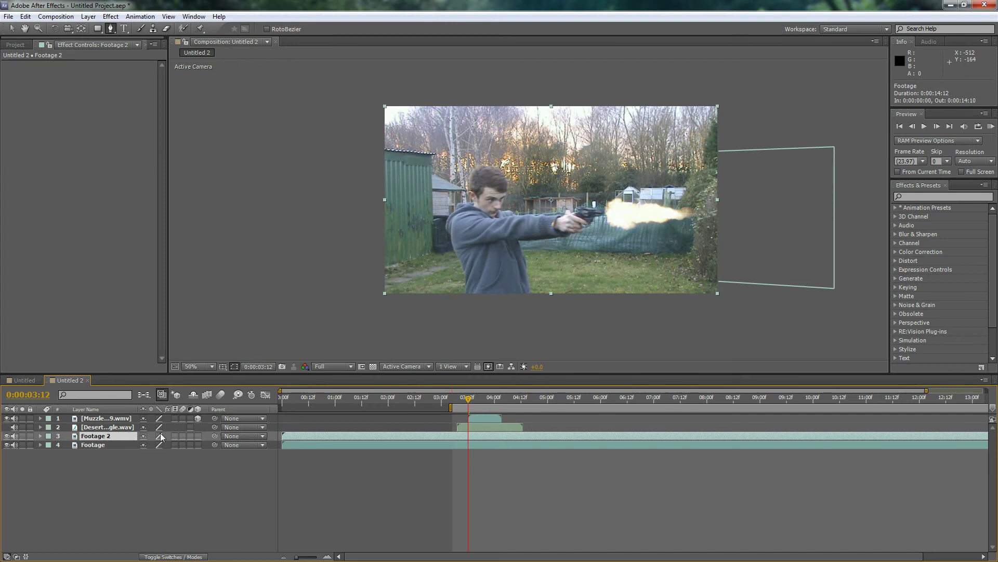
left_click(110, 16)
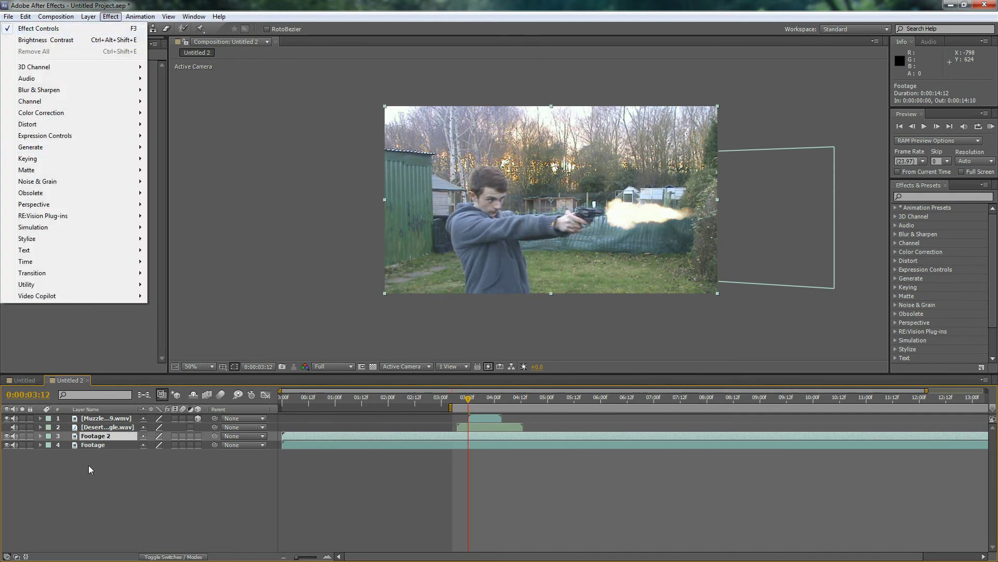
left_click(88, 465)
right_click(85, 436)
mouse_move(134, 202)
left_click(291, 213)
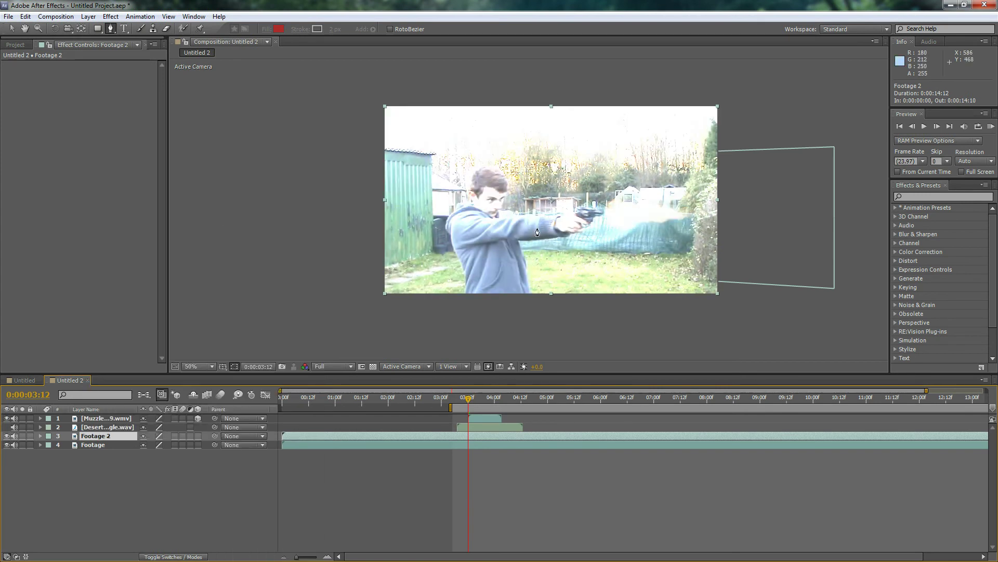
Draw a closed Pen mask around the actor's face on the brightened Footage 2 layer
scroll(537, 232, "up", 2)
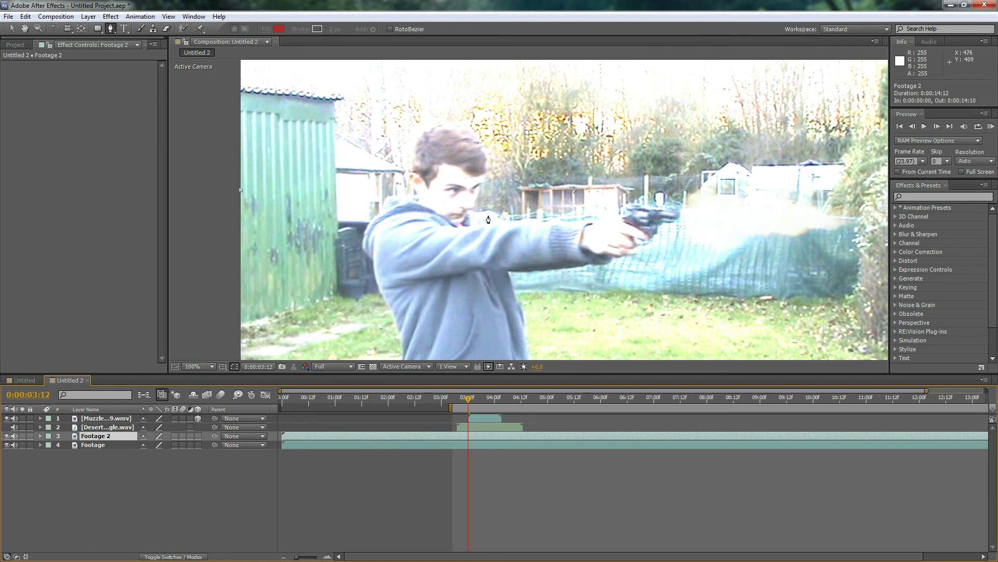
scroll(468, 221, "up", 1)
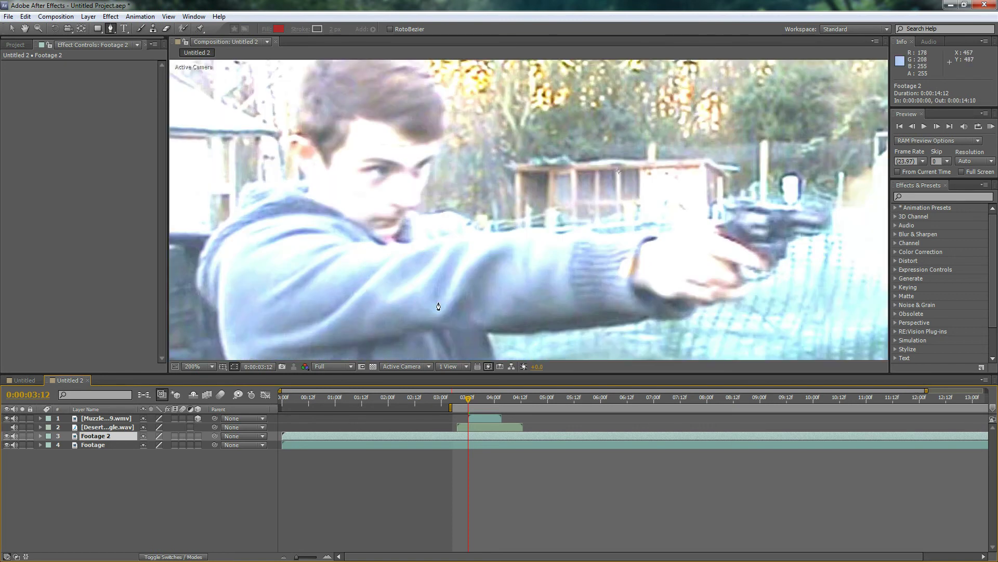
left_click(388, 235)
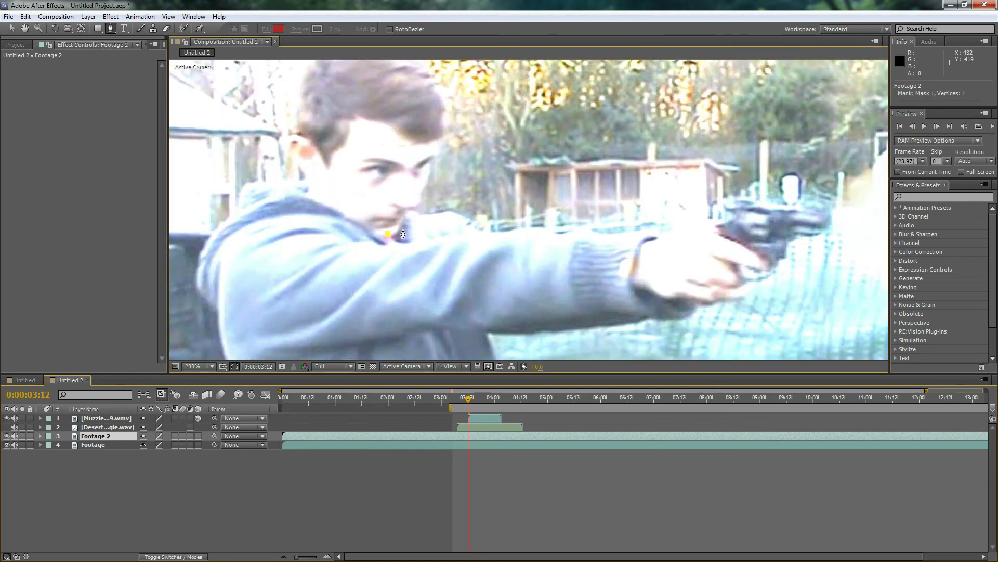
left_click(404, 215)
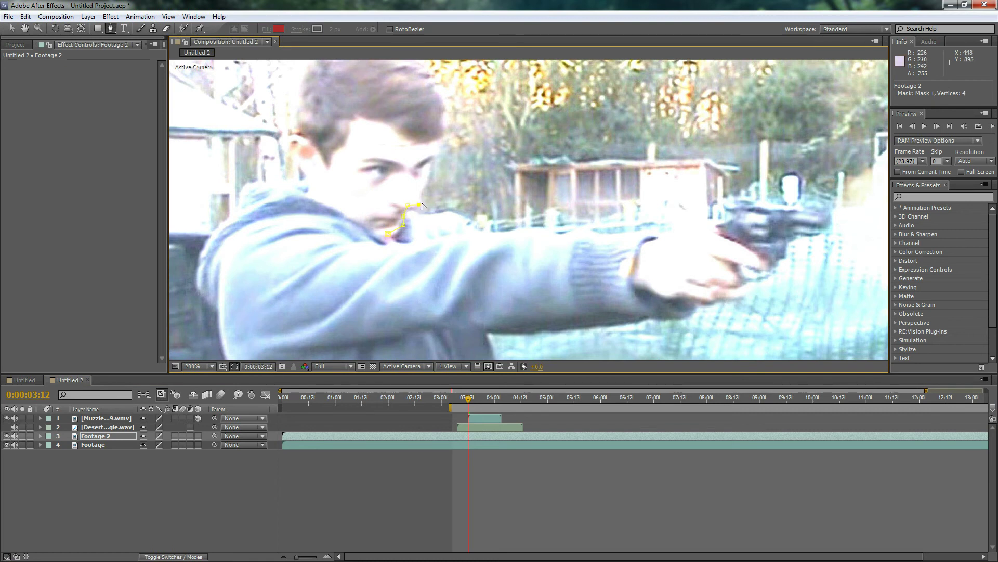
left_click(432, 159)
left_click(434, 139)
left_click(346, 213)
left_click(386, 238)
Draw a second closed Pen mask around the actor's hand holding the gun on Footage 2
key("comma")
left_click(583, 247)
left_click(619, 255)
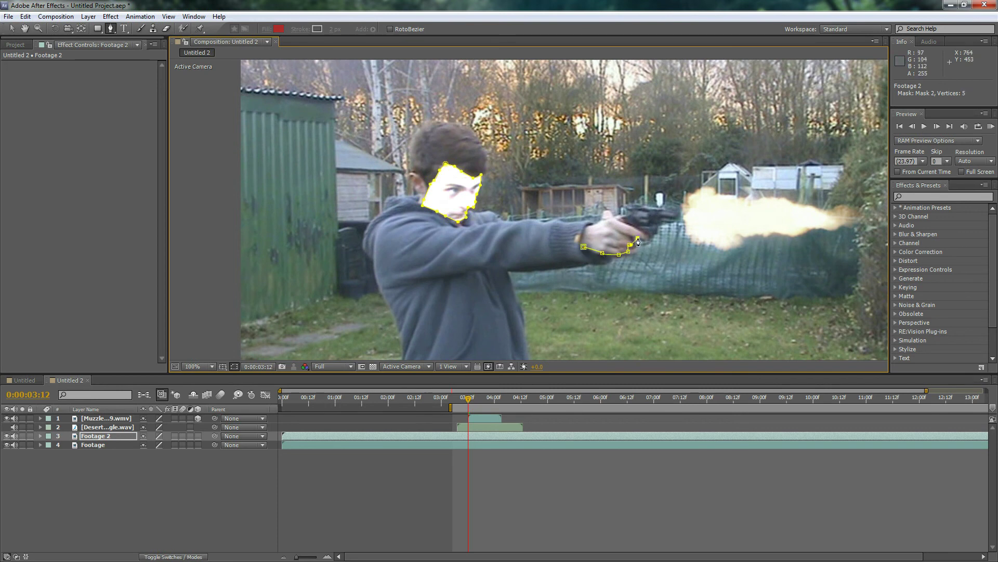
left_click(630, 226)
left_click(591, 228)
left_click(582, 236)
left_click(584, 246)
Feather both the face mask and the hand mask on Footage 2 by 114 pixels
key("comma")
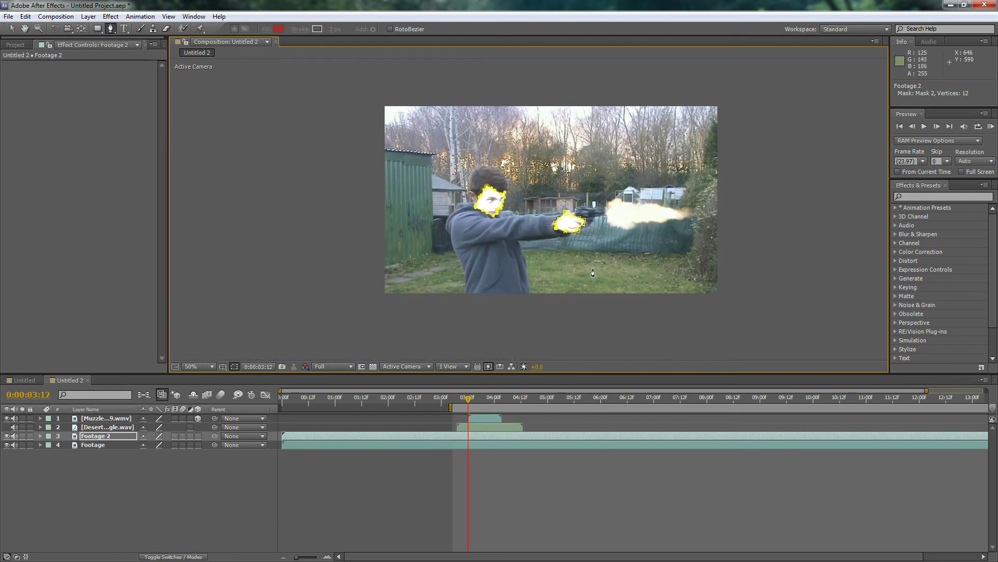
key("period")
key("period")
key("period")
key("period")
key("period")
key("period")
key("comma")
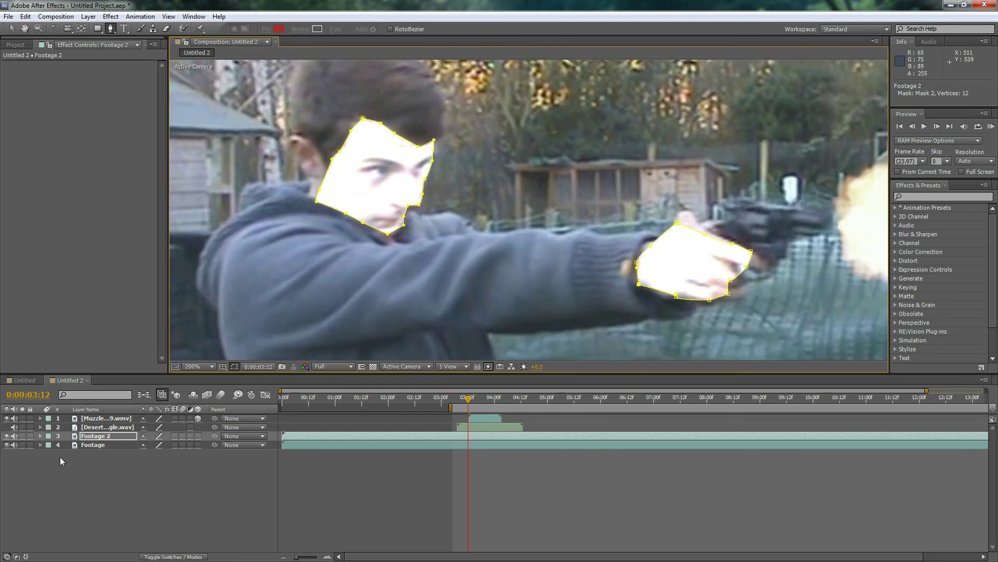
left_click(106, 436)
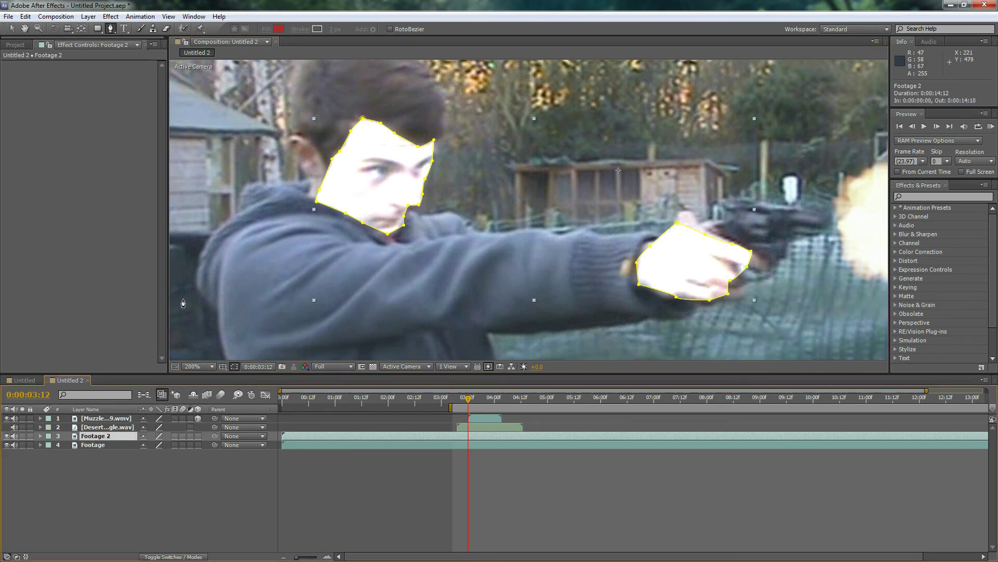
key("f")
left_click(85, 462)
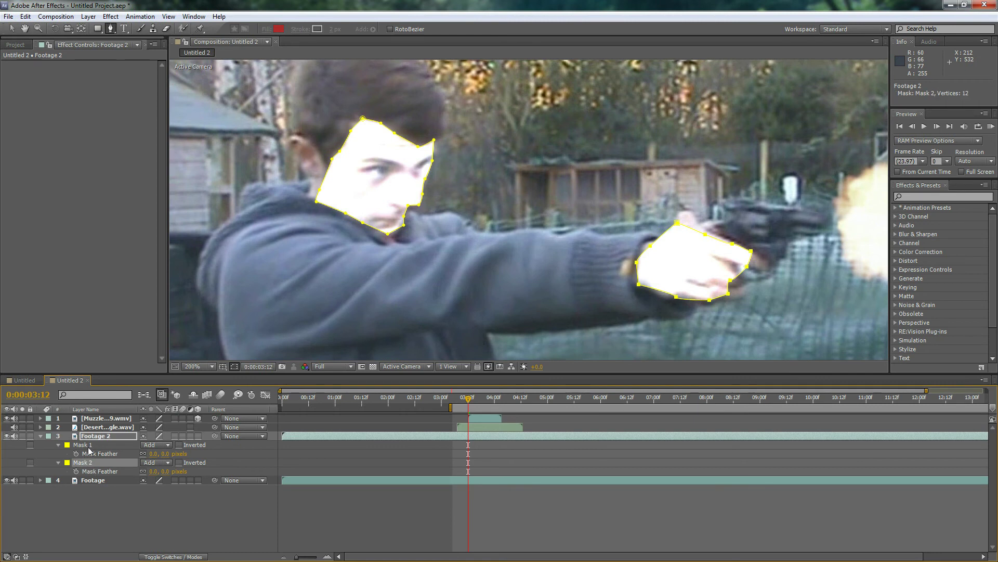
left_click(84, 445, "shift")
left_click_drag(153, 455, 208, 453)
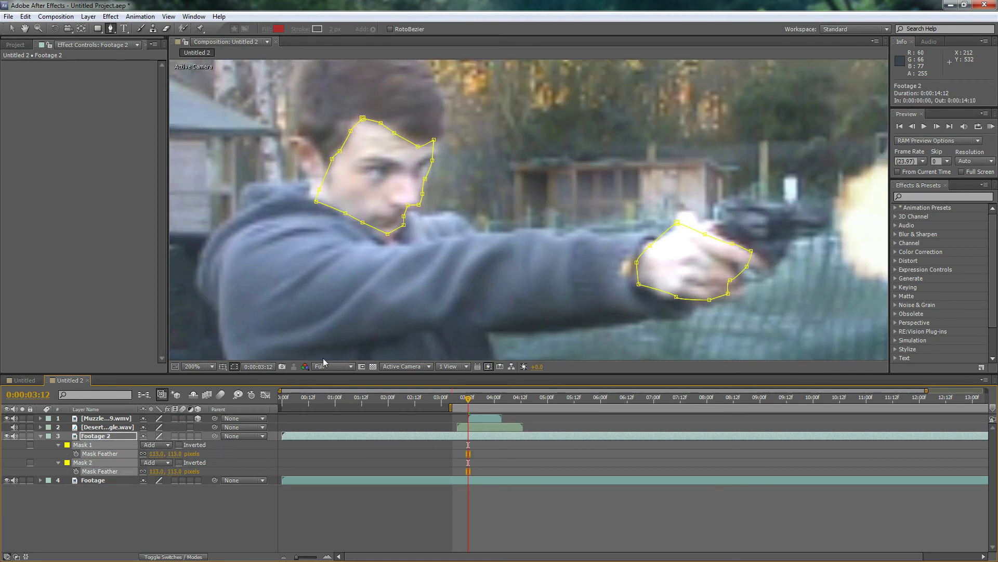
key("comma")
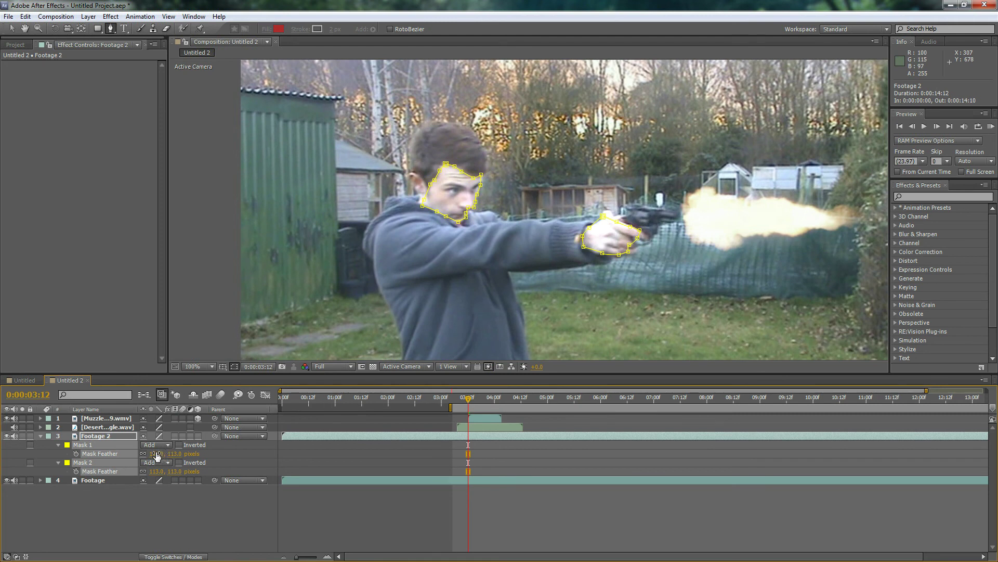
left_click_drag(167, 452, 169, 452)
Trim the Footage 2 layer to start at 0:00:03:12 and end at 0:00:03:15, matching the muzzle flash
left_click_drag(281, 436, 468, 445)
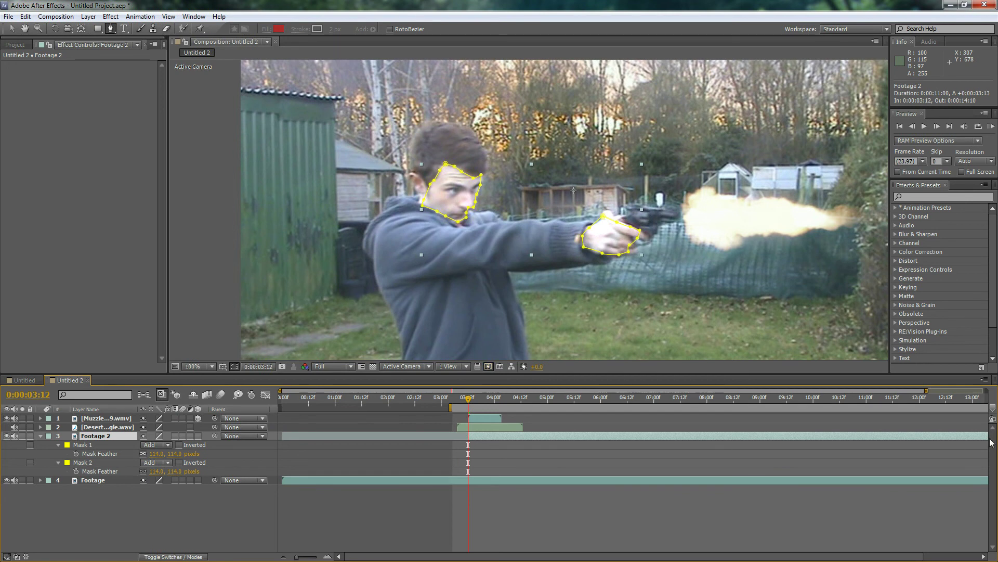
left_click_drag(812, 556, 868, 556)
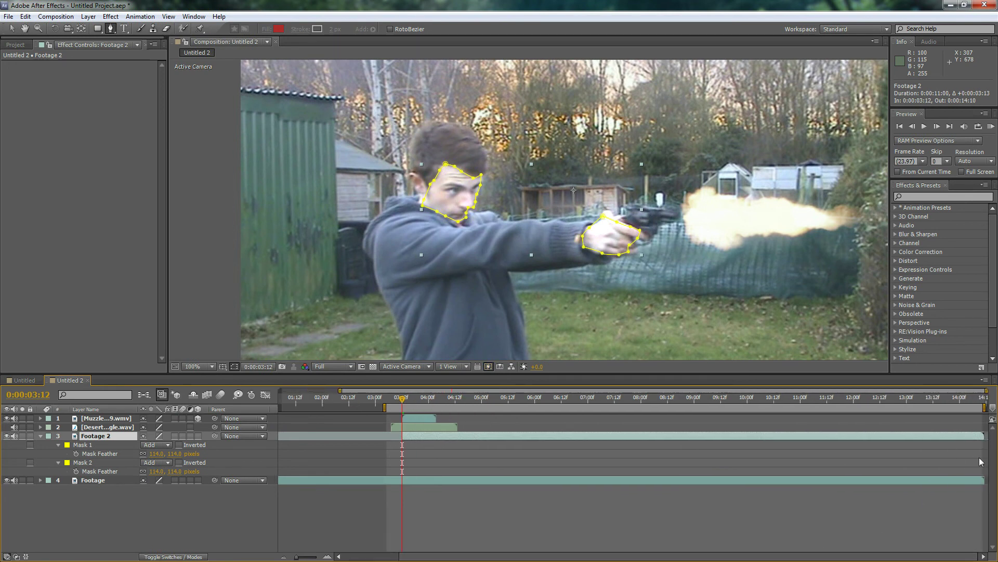
left_click_drag(986, 437, 406, 445)
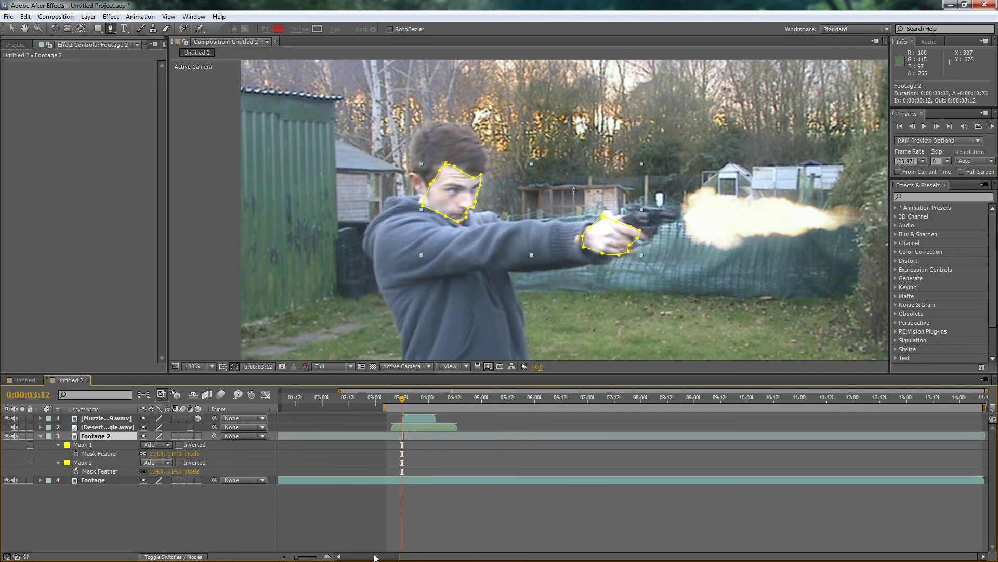
left_click_drag(297, 556, 313, 557)
mouse_move(654, 433)
left_mouse_down()
mouse_move(645, 435)
mouse_move(668, 435)
left_mouse_up()
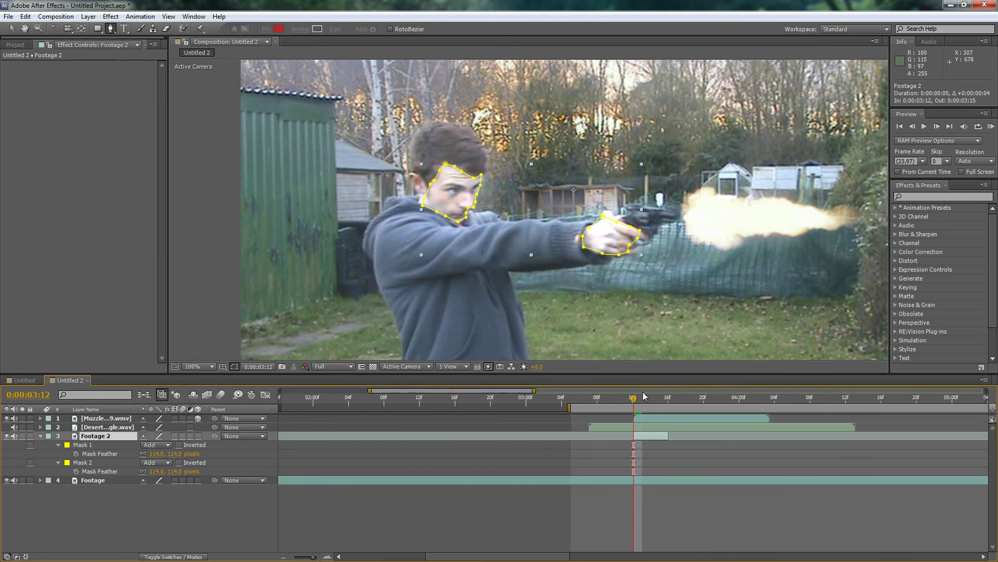
Keyframe the opacity of Footage 2 from 100% at 0:00:03:12 down to 0% at 0:00:03:16
mouse_move(634, 398)
left_mouse_down()
mouse_move(670, 404)
mouse_move(636, 400)
left_mouse_up()
key("f")
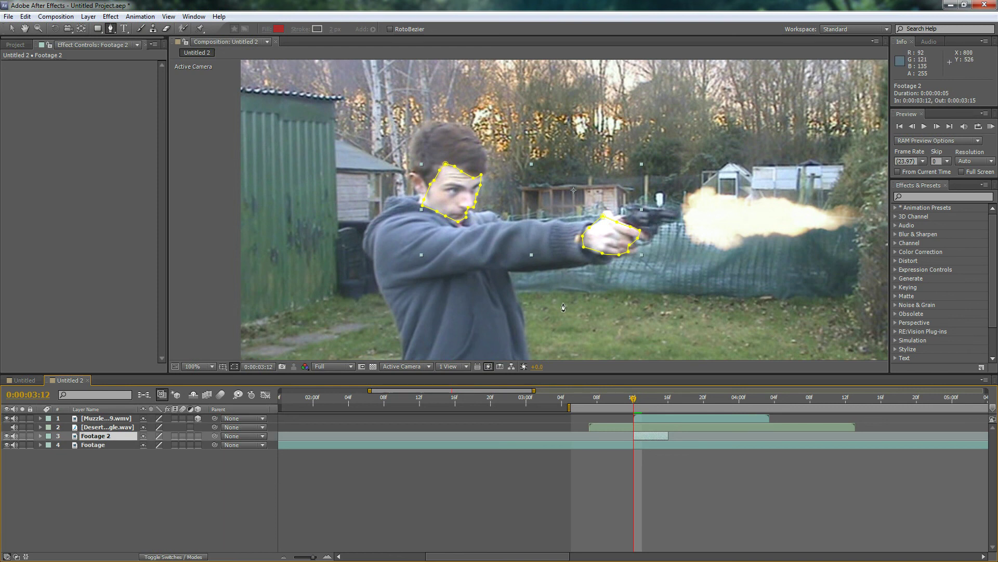
key("t")
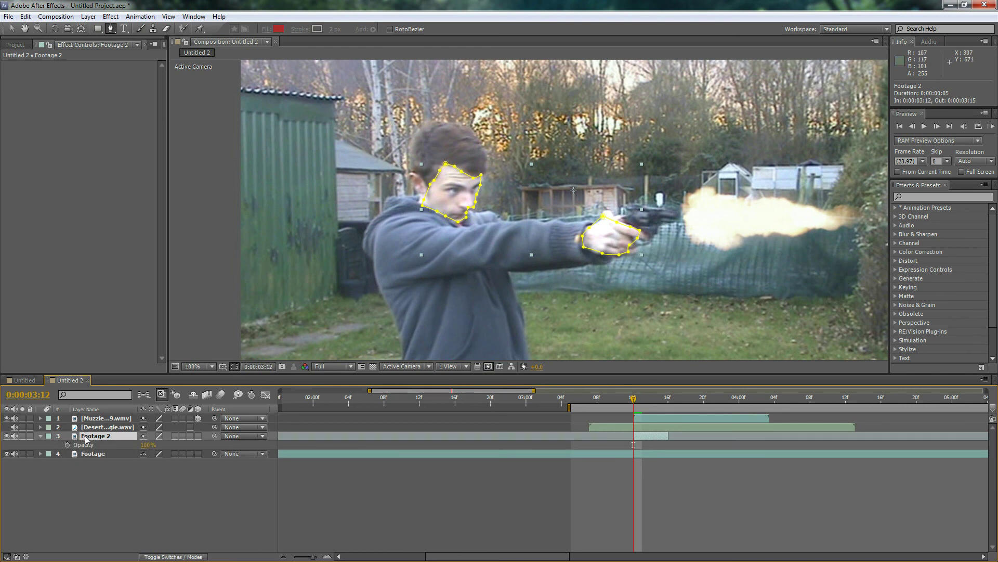
left_click(66, 445)
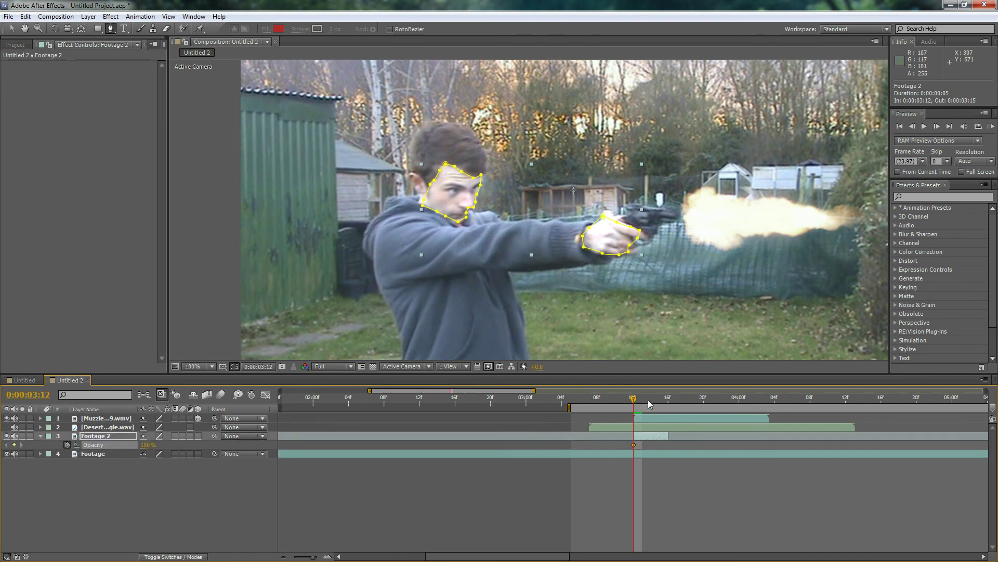
left_click_drag(633, 401, 667, 400)
left_click_drag(148, 445, 23, 435)
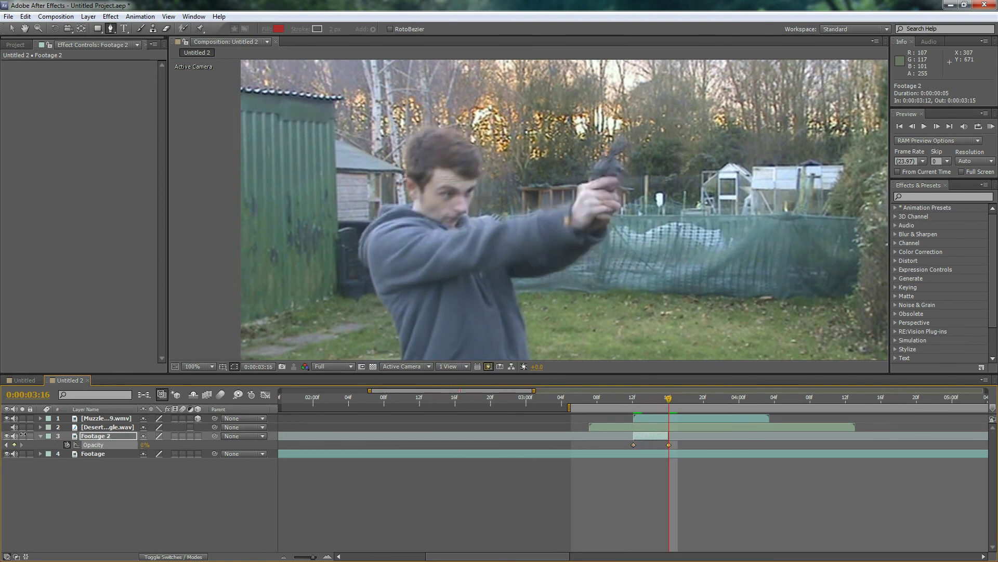
Scrub through the gunshot and play a RAM preview to check the fading flash light on the face and hand
left_click(637, 398)
left_click_drag(637, 399, 713, 404)
left_click(619, 399)
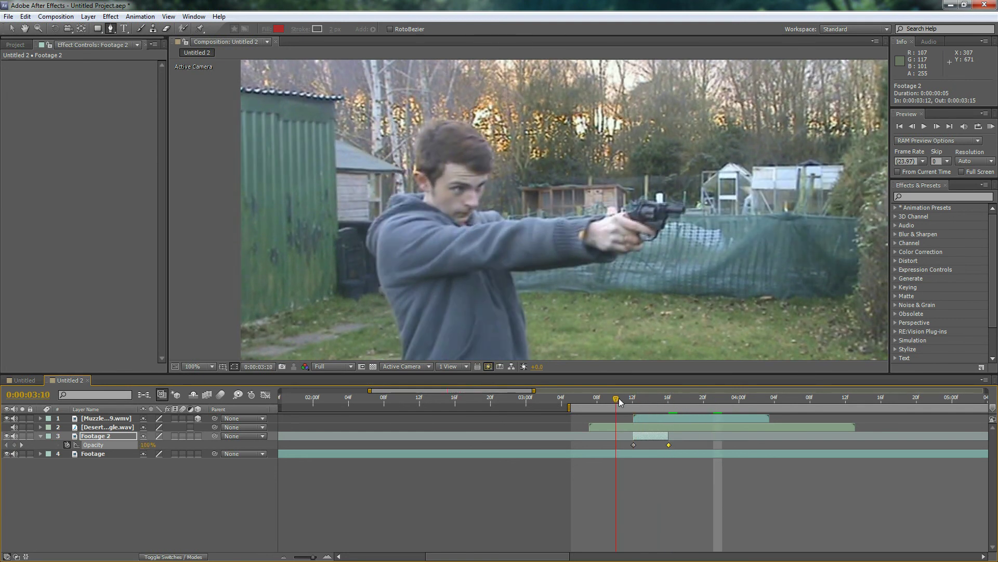
scroll(758, 282, "down", 4)
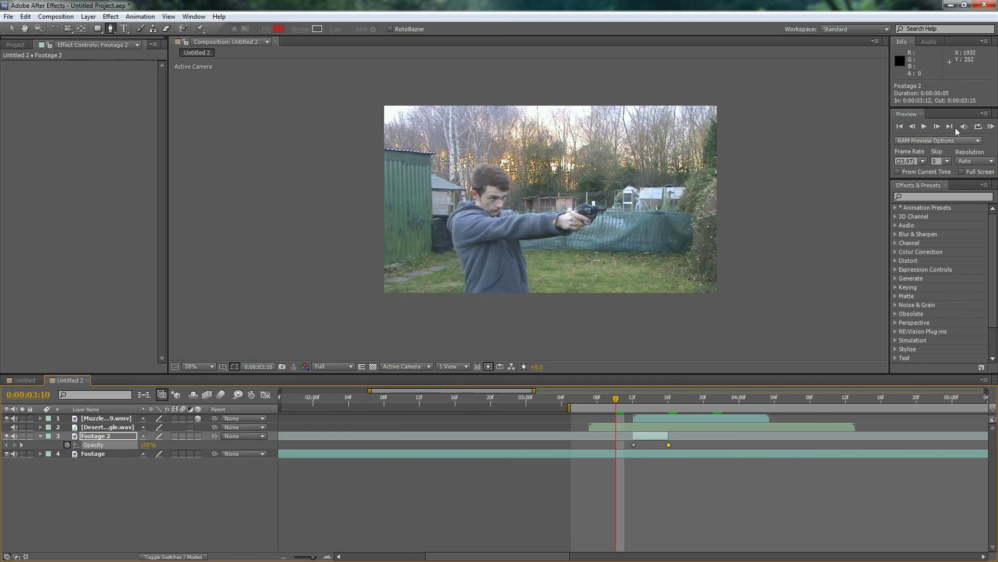
key("period")
left_click(991, 126)
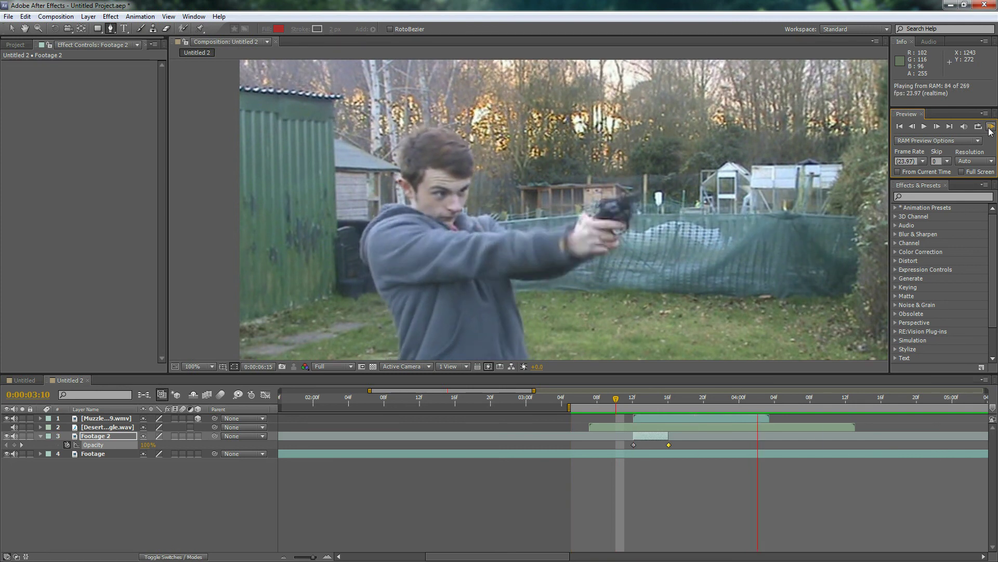
left_click(990, 129)
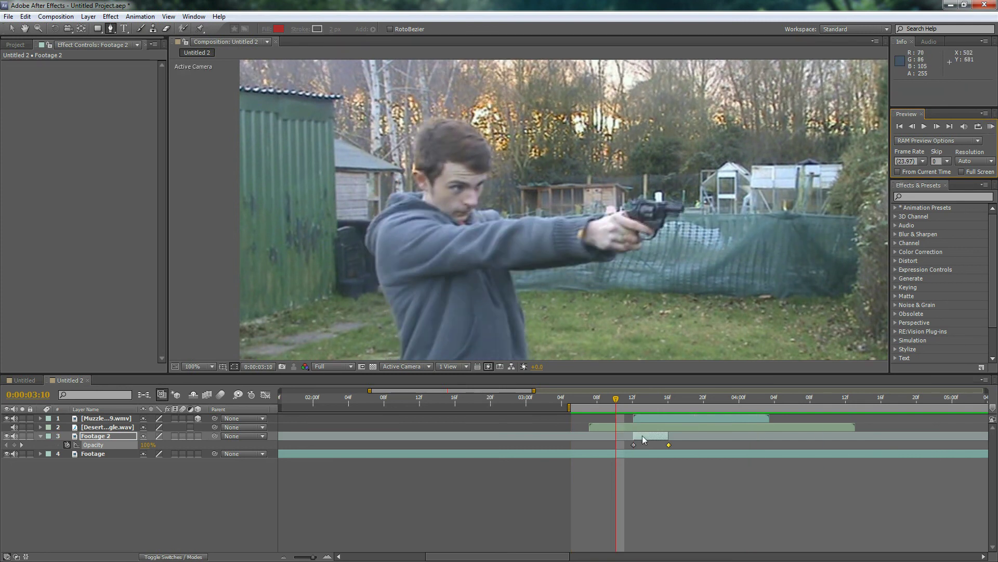
left_click_drag(616, 399, 634, 404)
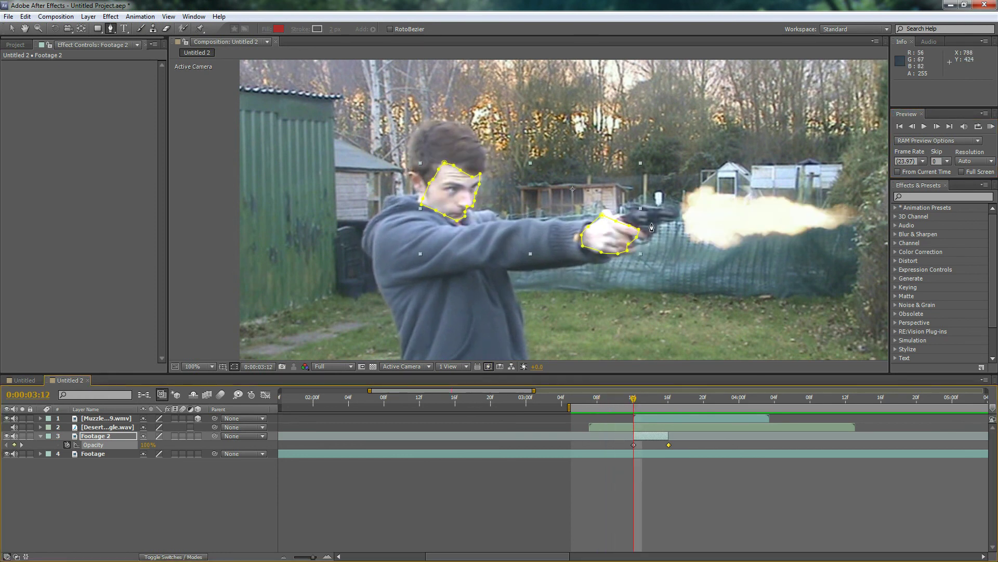
key("comma")
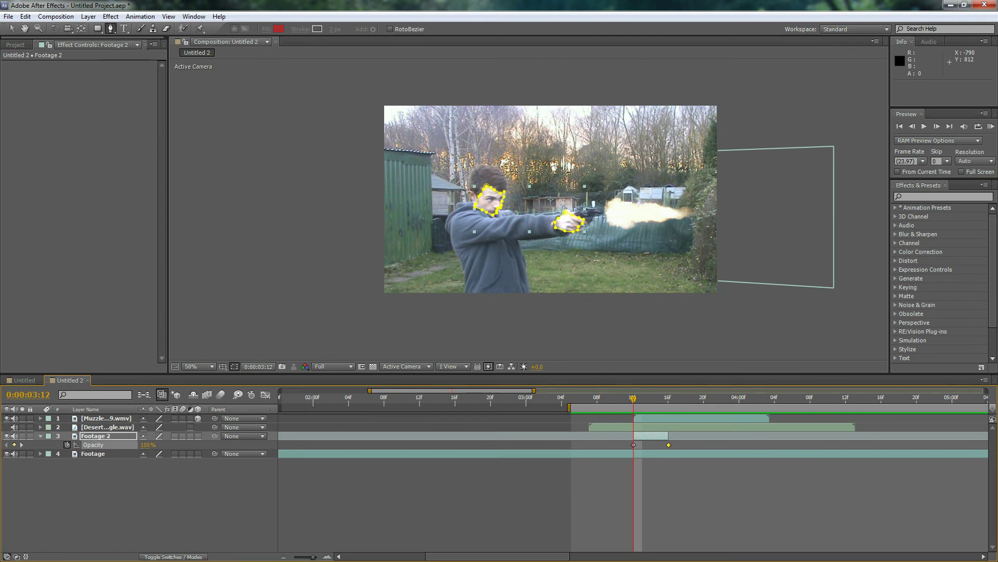
Switch to Windows Explorer and look through the stock clips in the Action Essentials 2 Pack 2 folder
key("alt+Tab")
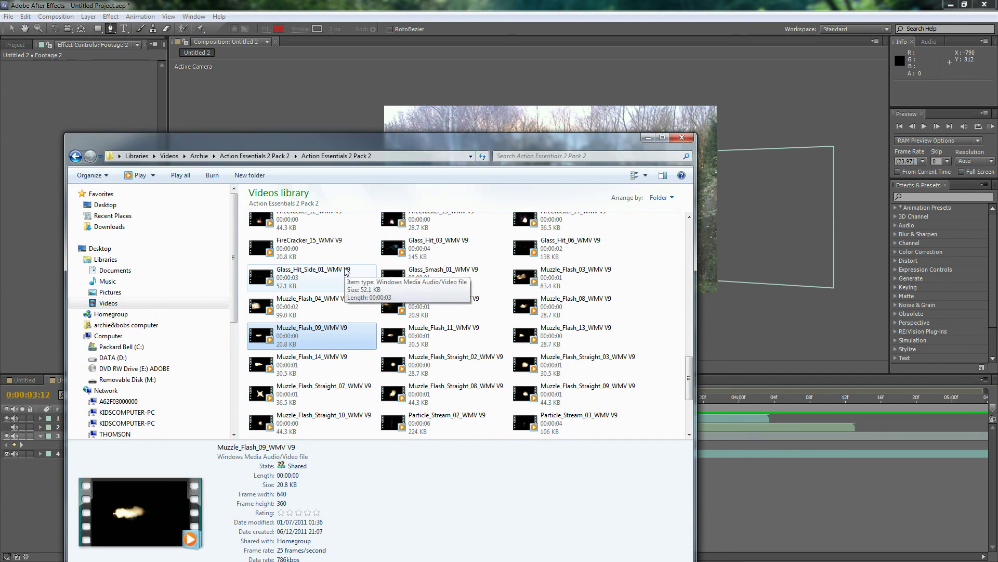
left_click(414, 283)
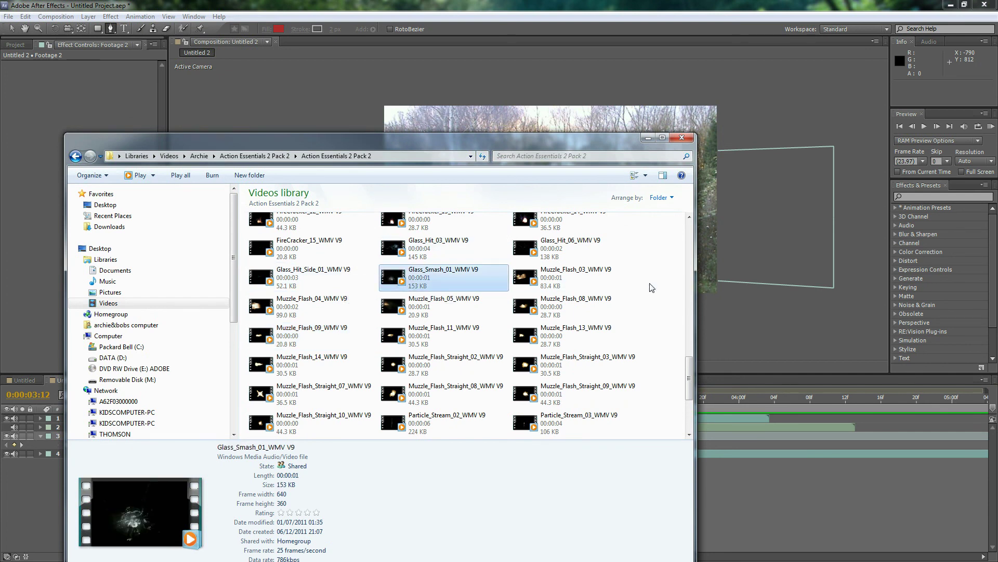
scroll(525, 343, "up", 10)
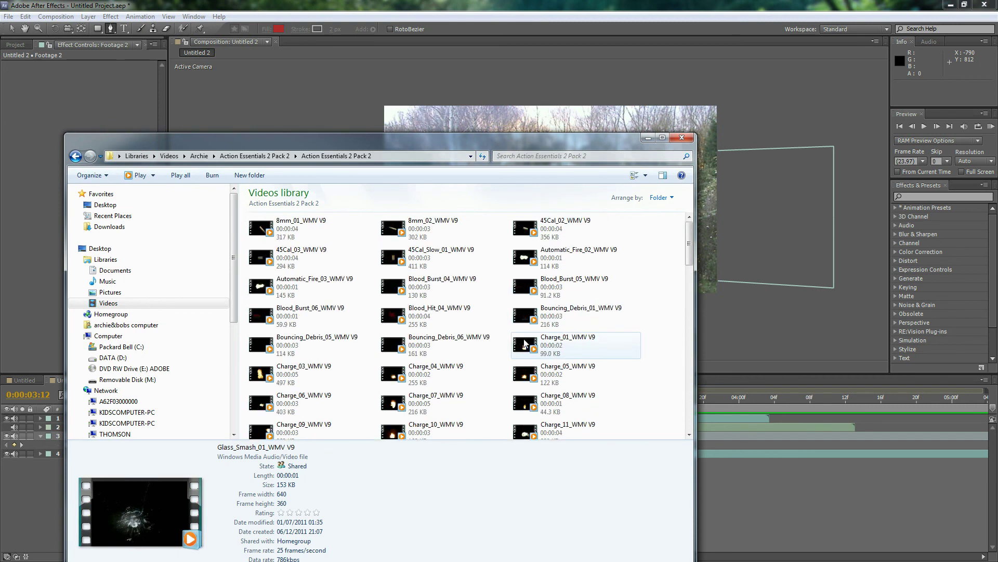
scroll(525, 343, "down", 10)
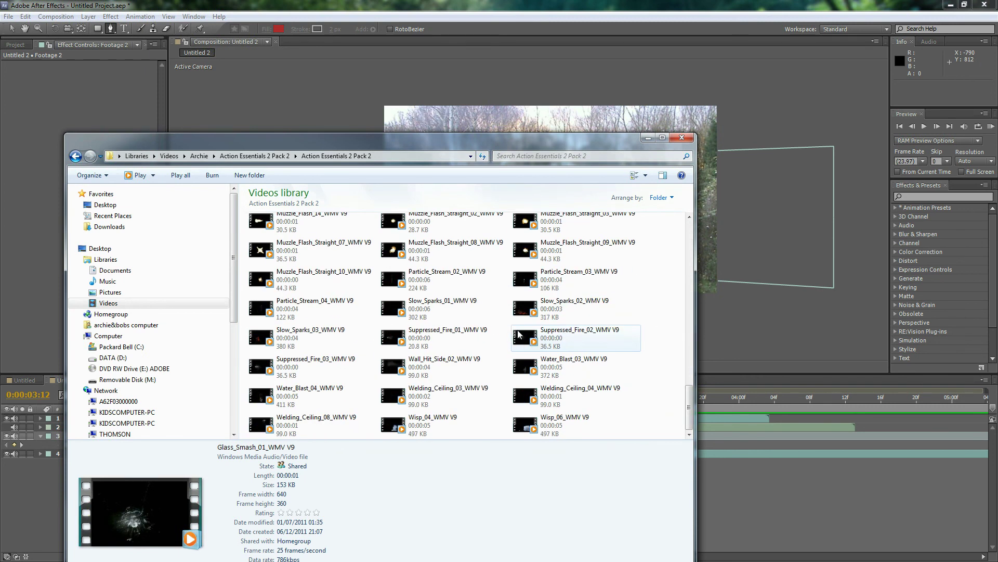
left_click(75, 156)
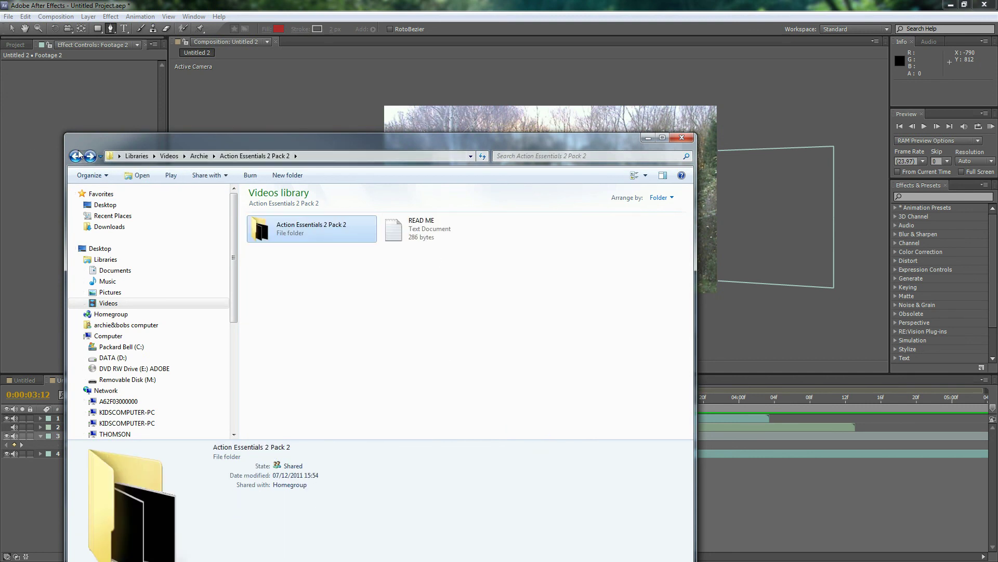
double_click(320, 229)
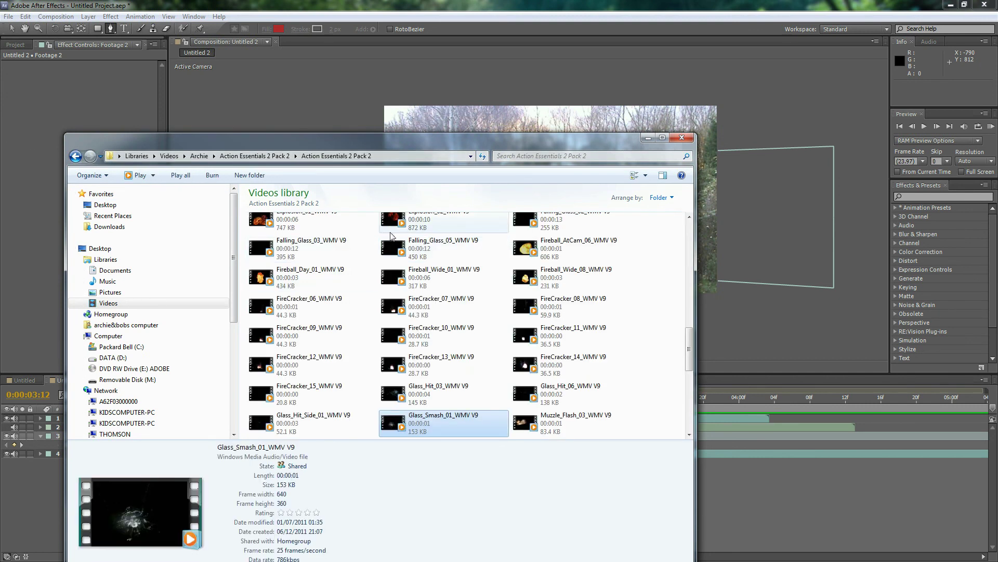
scroll(520, 284, "down", 2)
scroll(533, 287, "up", 10)
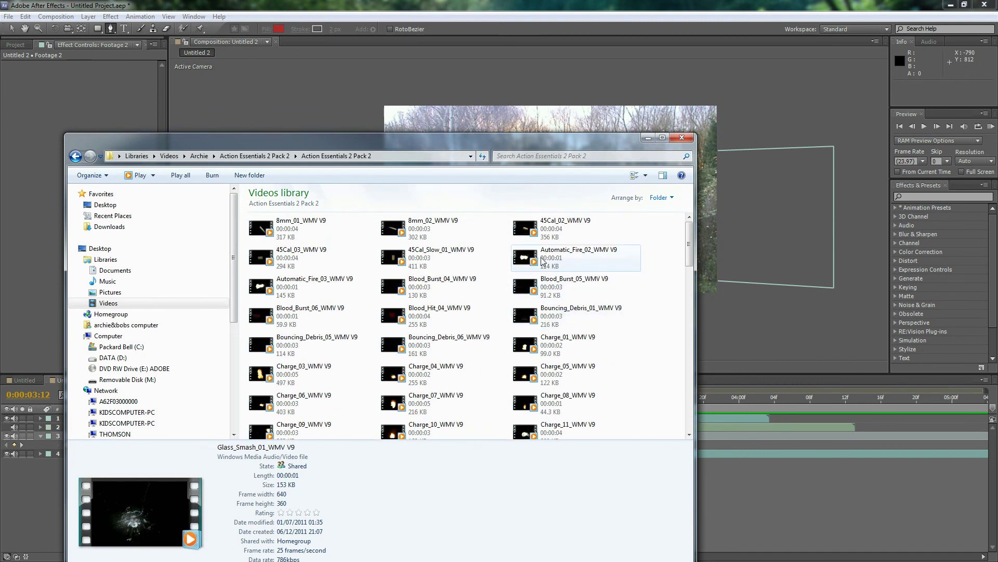
Play the Automatic_Fire_02 and 8mm_02 stock clips, closing the player and the folder window when done
double_click(542, 260)
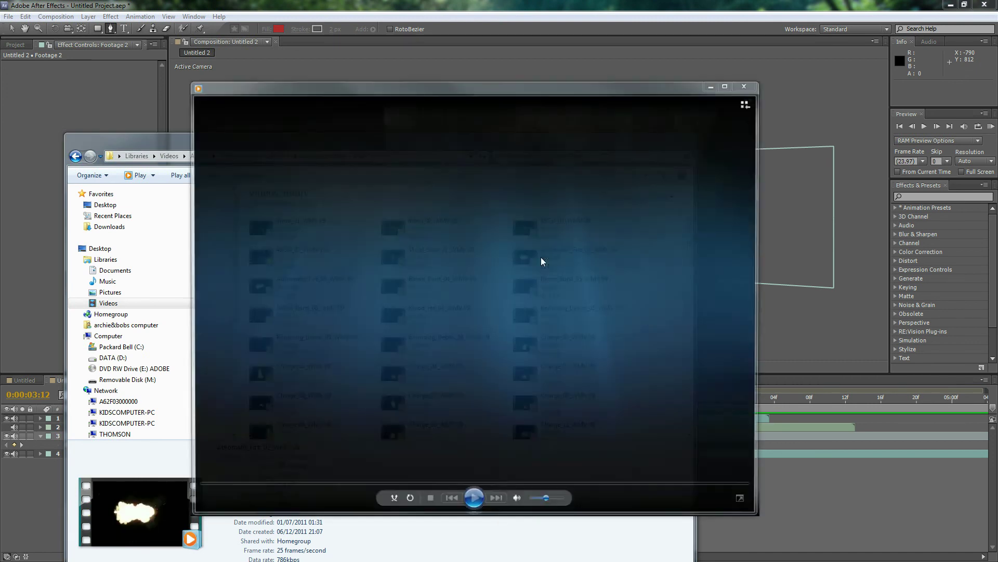
left_click(356, 169)
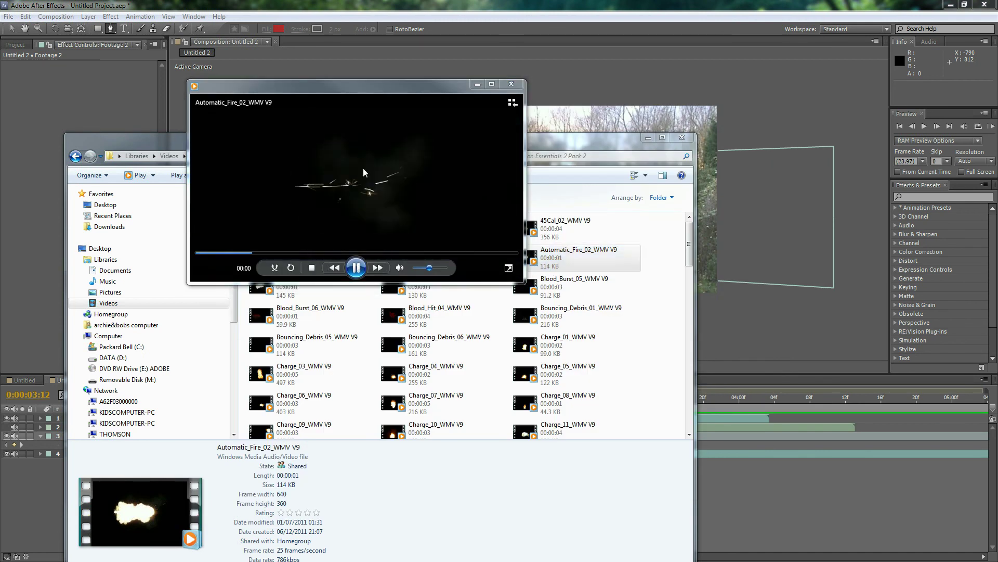
left_click(511, 84)
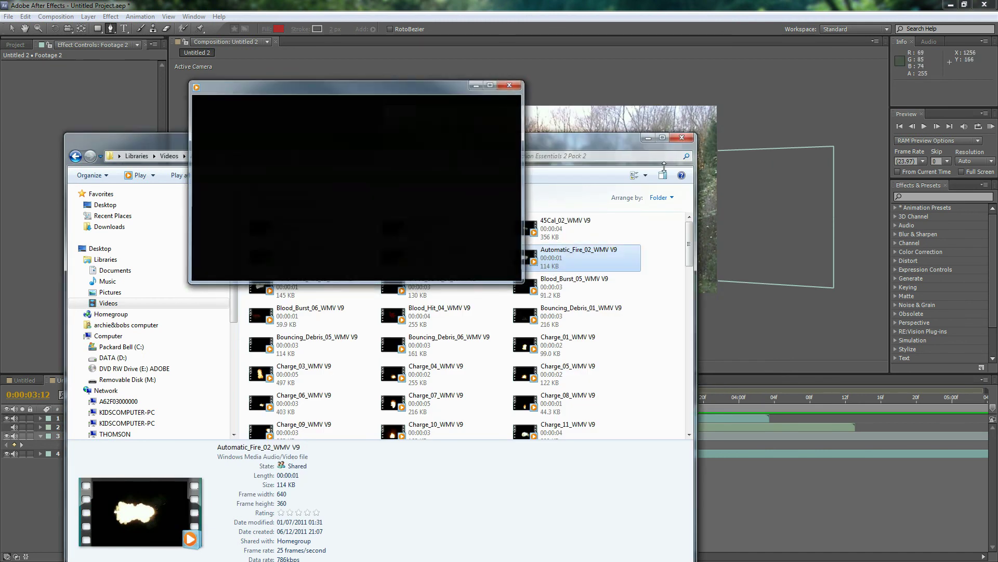
double_click(412, 230)
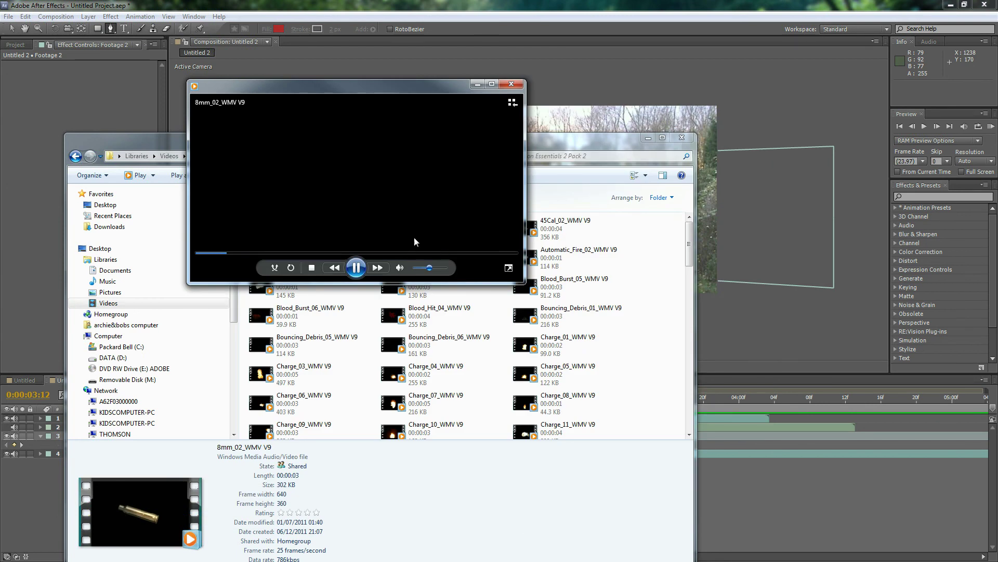
left_click(356, 268)
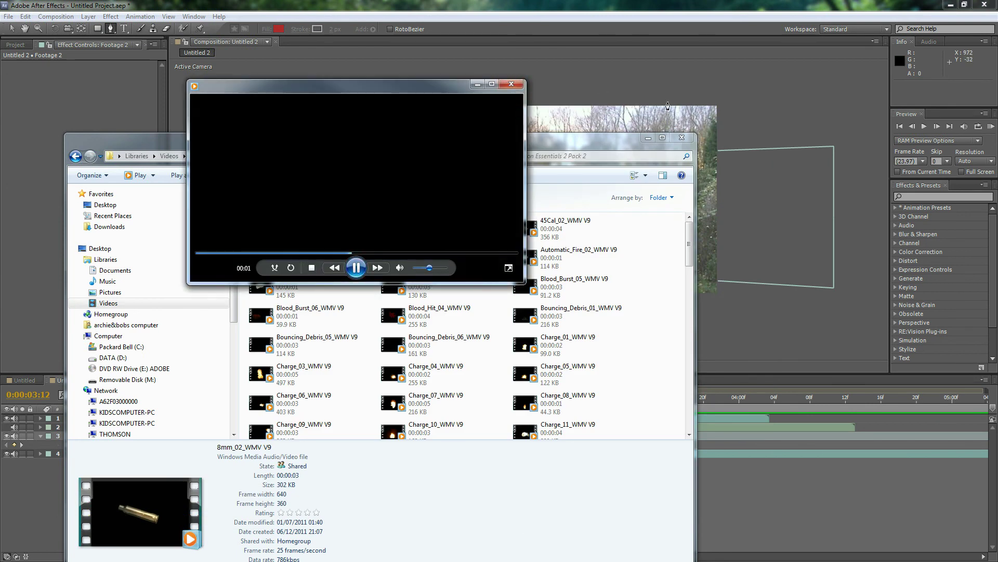
left_click(511, 84)
left_click(682, 138)
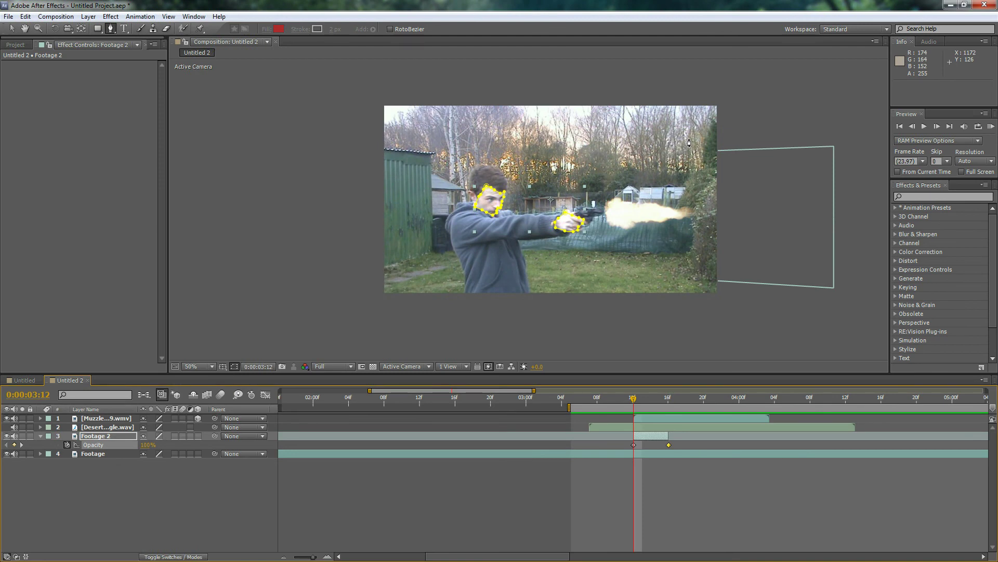